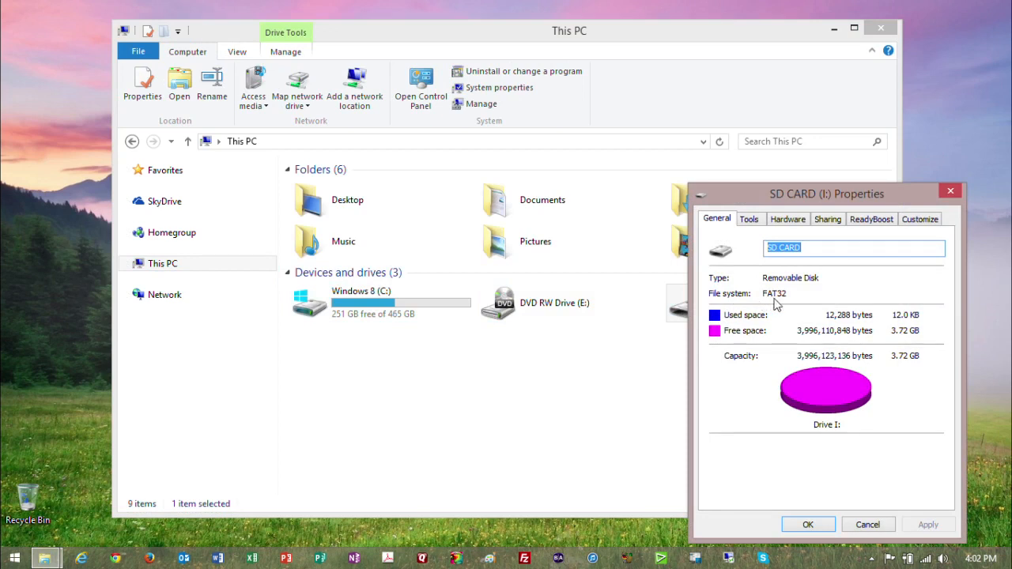
- Close the SD card's properties, put This PC away and switch to BrightAuthor
left_click(808, 526)
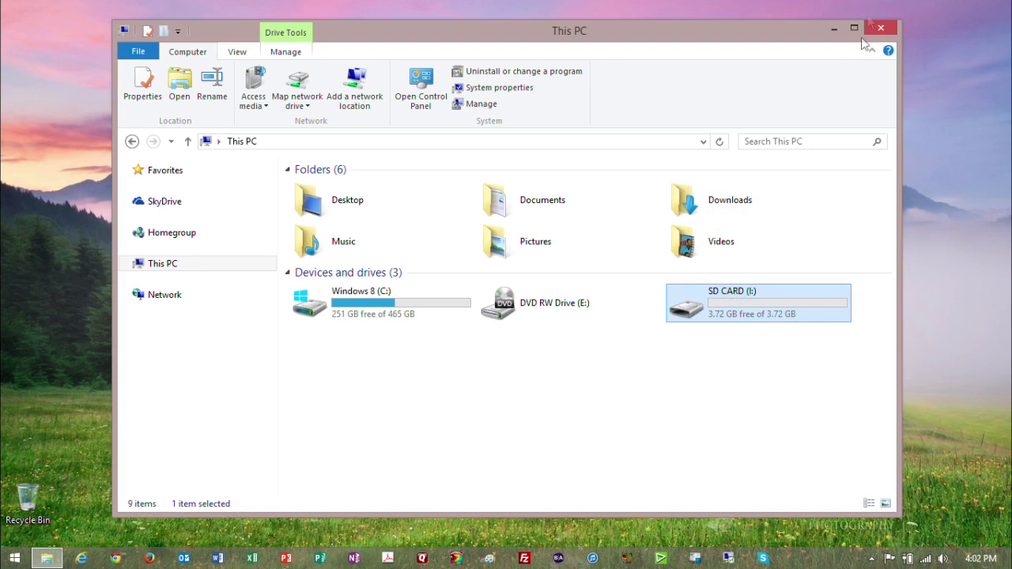
left_click(834, 28)
left_click(561, 558)
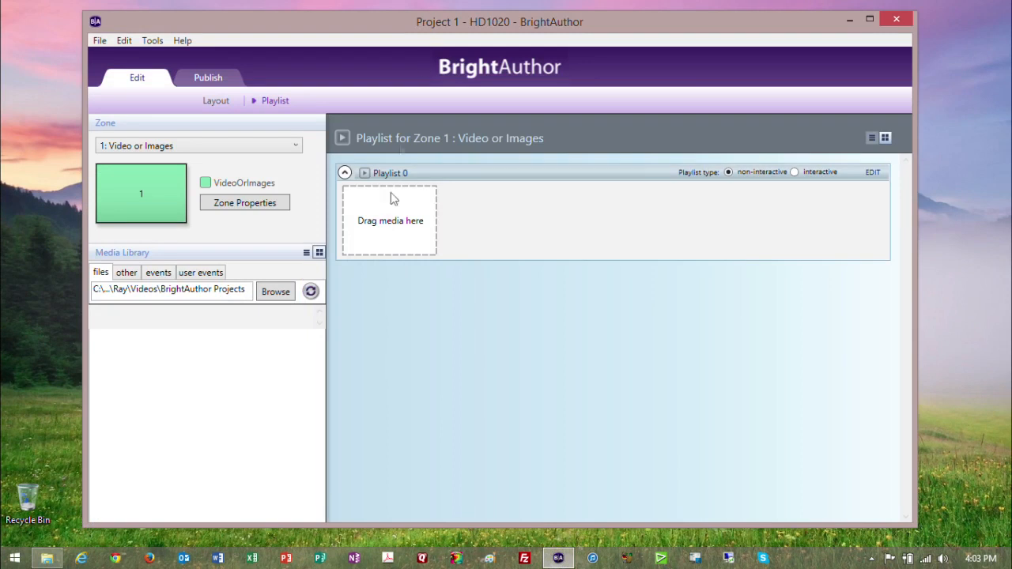
- Enable Simple Networking in the networking preferences and confirm the change
left_click(124, 40)
left_click(149, 91)
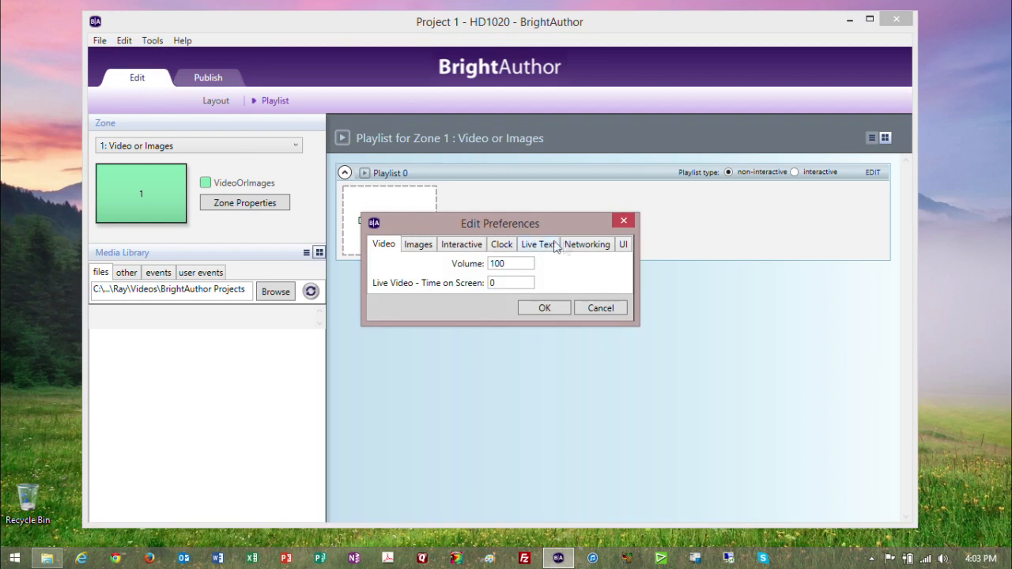
left_click(582, 246)
left_click(375, 293)
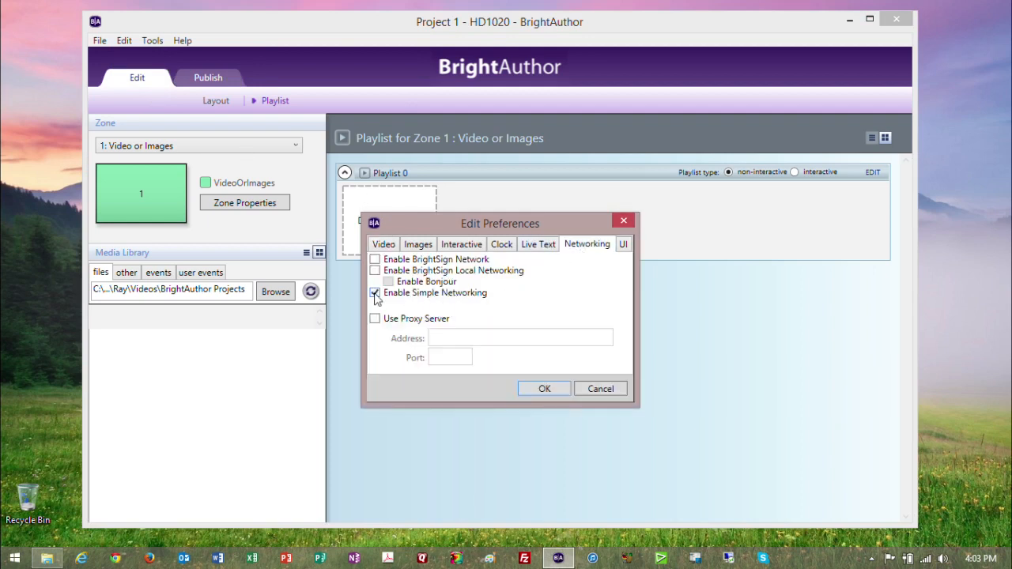
left_click(530, 387)
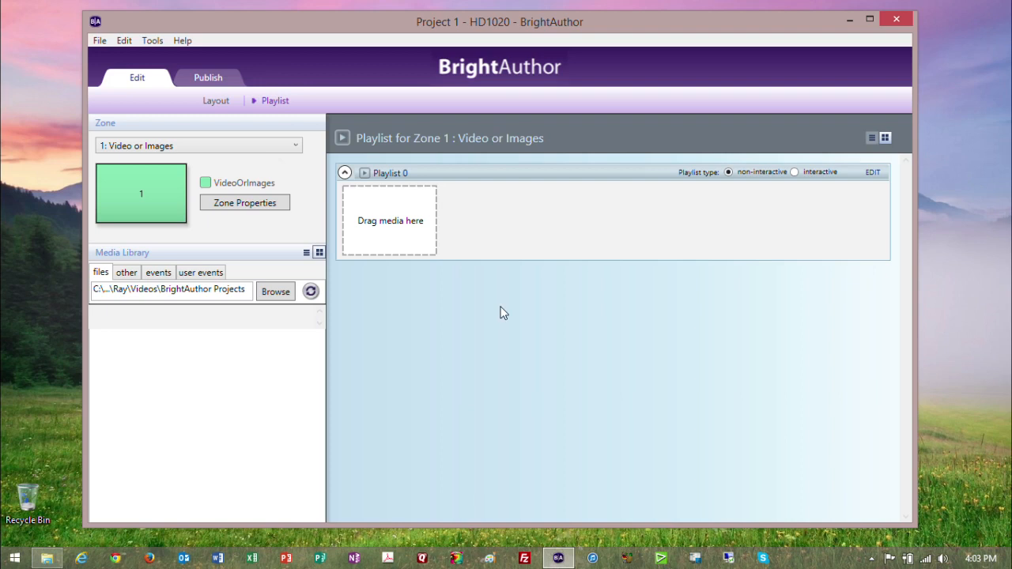
- Start the BrightSign unit setup and enter the unit's name, the owner's first name plus XD1230, with the owner's office as description
left_click(152, 41)
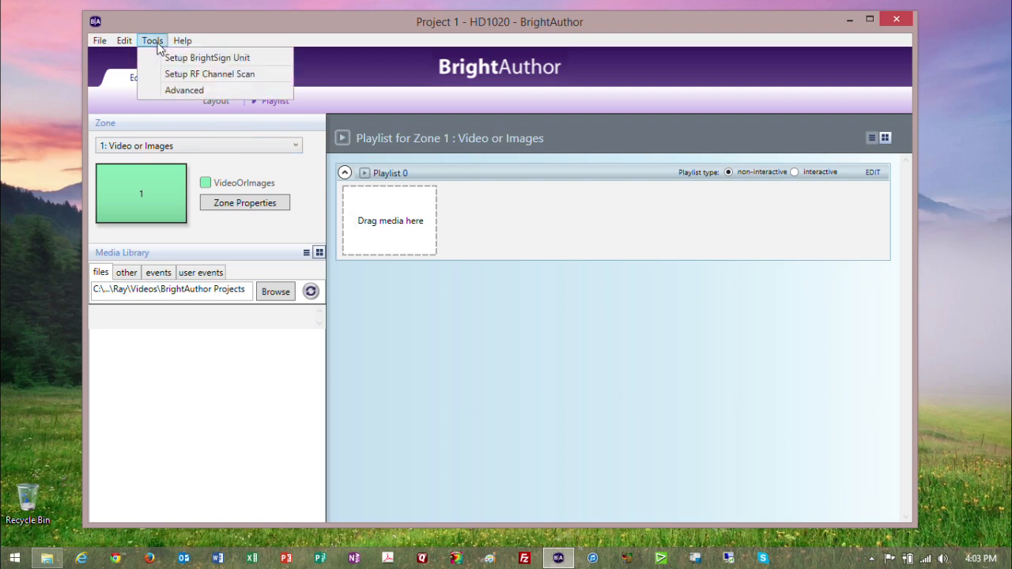
left_click(243, 58)
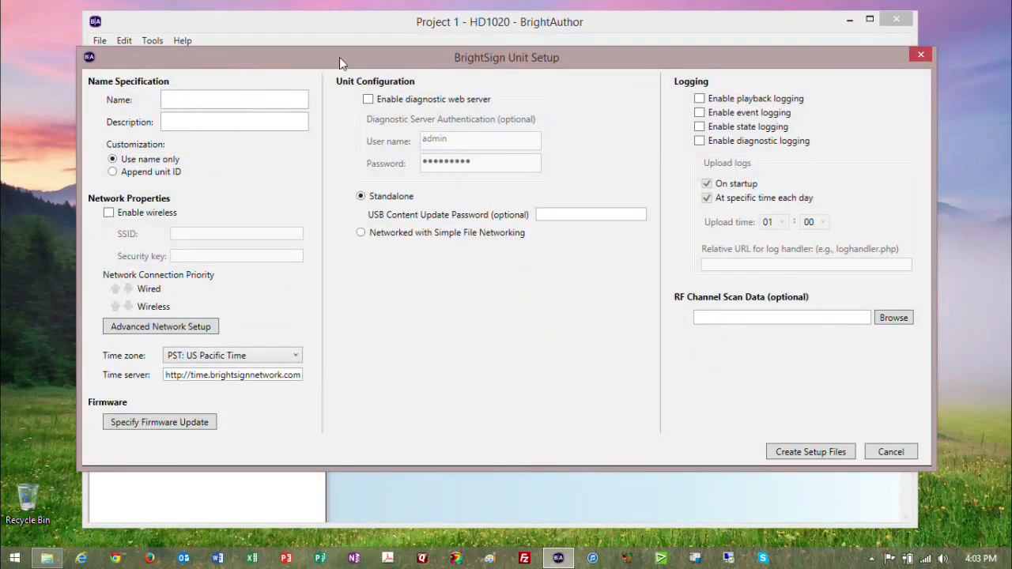
left_click(256, 100)
type("Ray's XD1230")
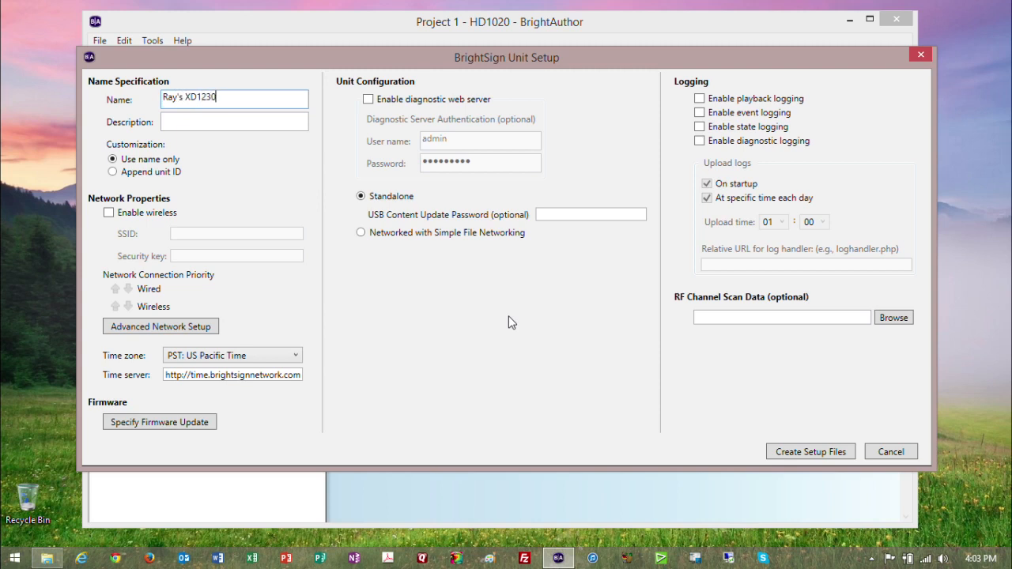
key("Tab")
type("Ray's Office")
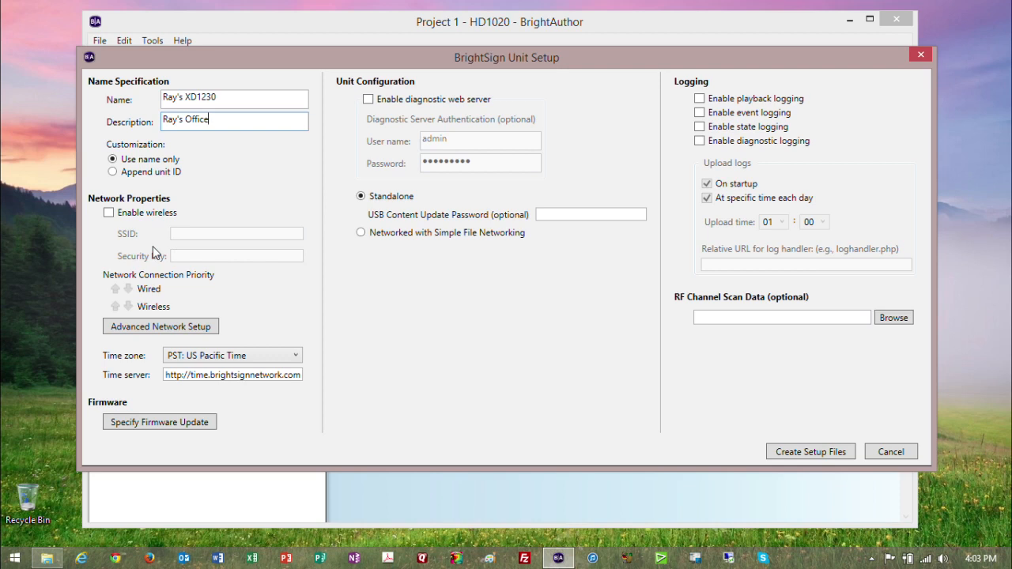
left_click(110, 215)
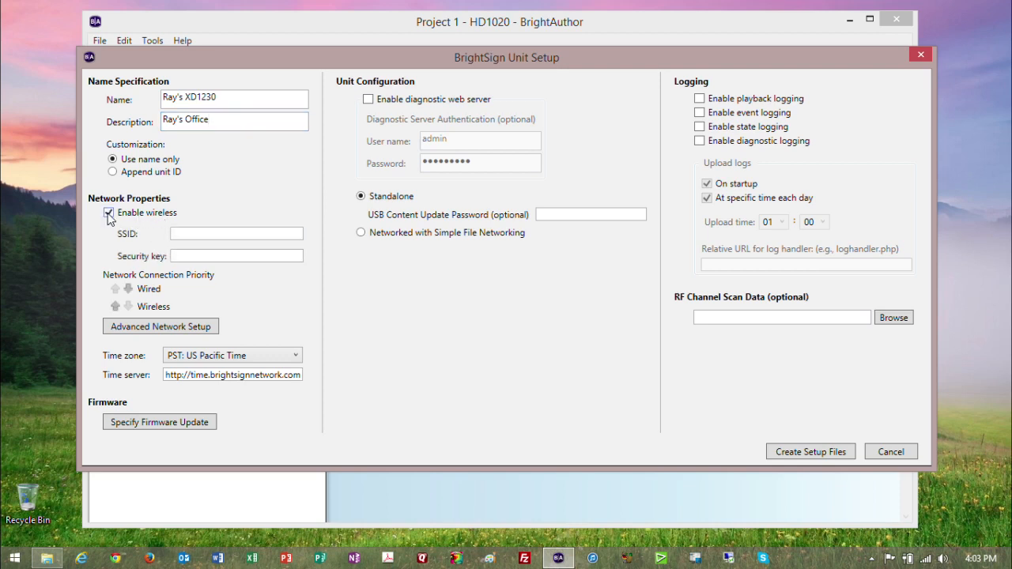
left_click(183, 235)
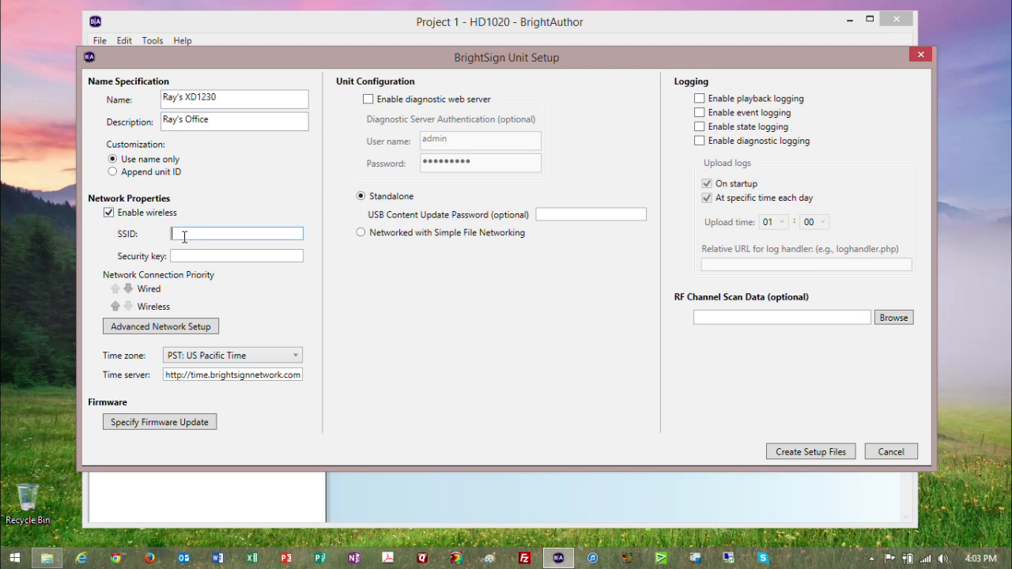
left_click(185, 255)
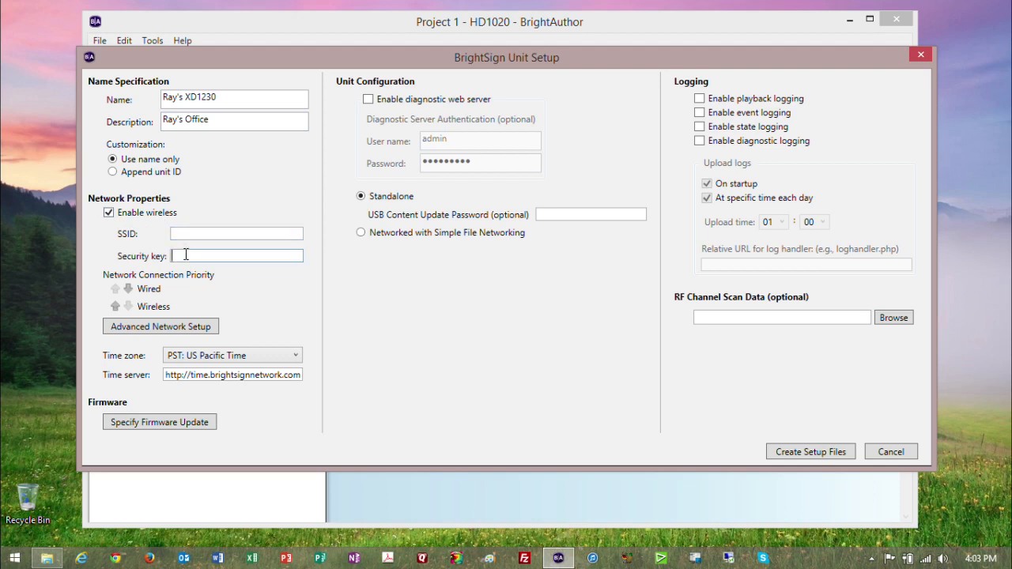
left_click(110, 215)
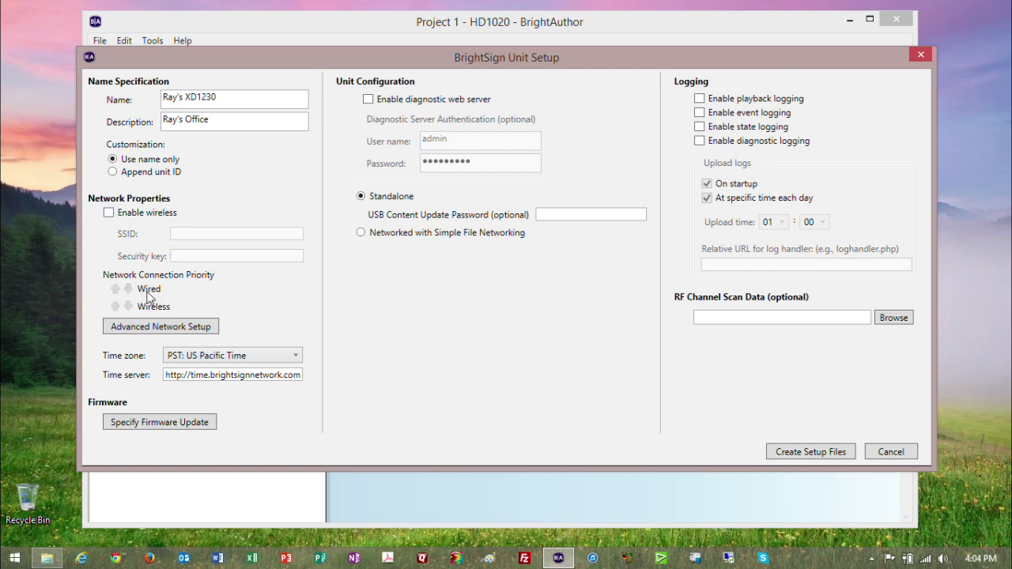
- Examine the wired connection's manual IP address, subnet mask, gateway and DNS fields in the advanced network setup, keeping automatic IP addressing
left_click(156, 330)
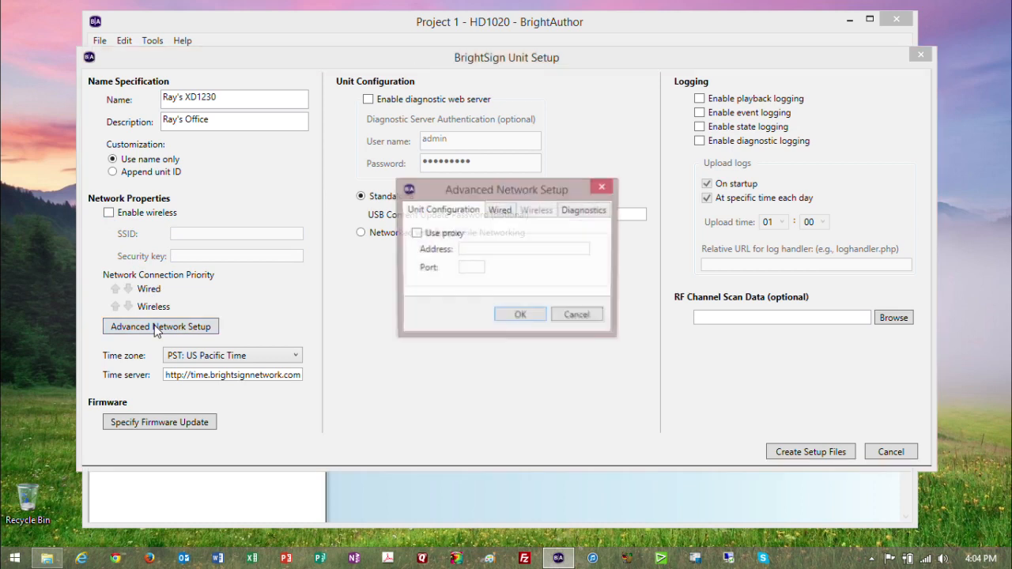
left_click(501, 211)
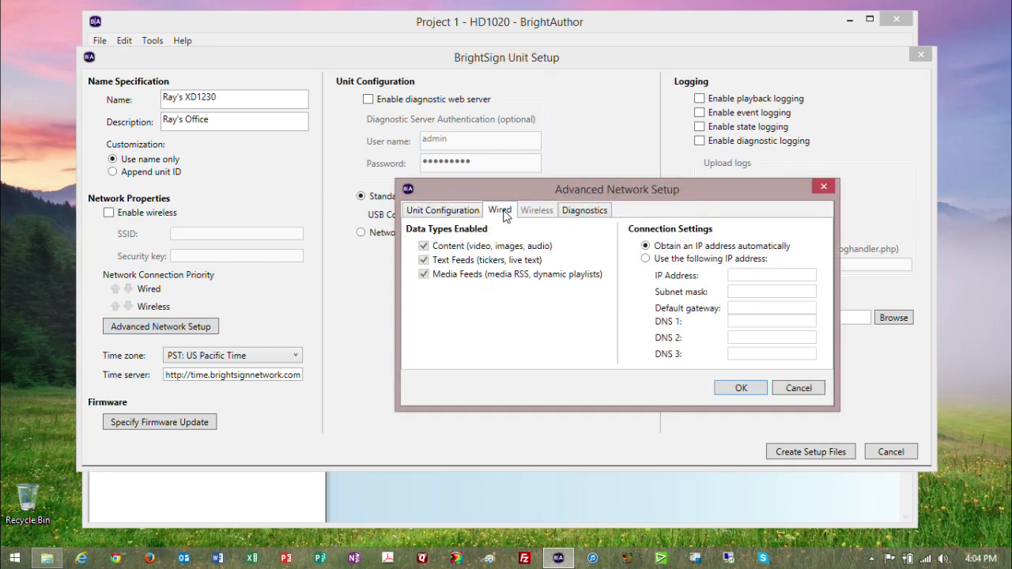
left_click(671, 261)
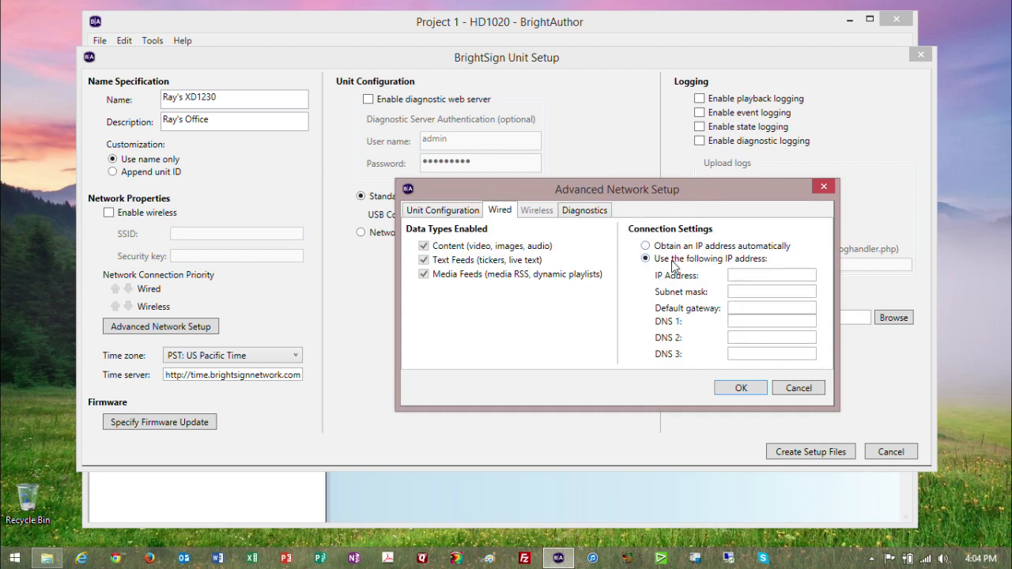
left_click(754, 272)
left_click(753, 291)
left_click(757, 321)
left_click(752, 308)
left_click(752, 319)
left_click(755, 337)
left_click(755, 354)
left_click(753, 337)
left_click(755, 354)
left_click(753, 337)
left_click(753, 320)
left_click(754, 275)
left_click(753, 291)
left_click(645, 246)
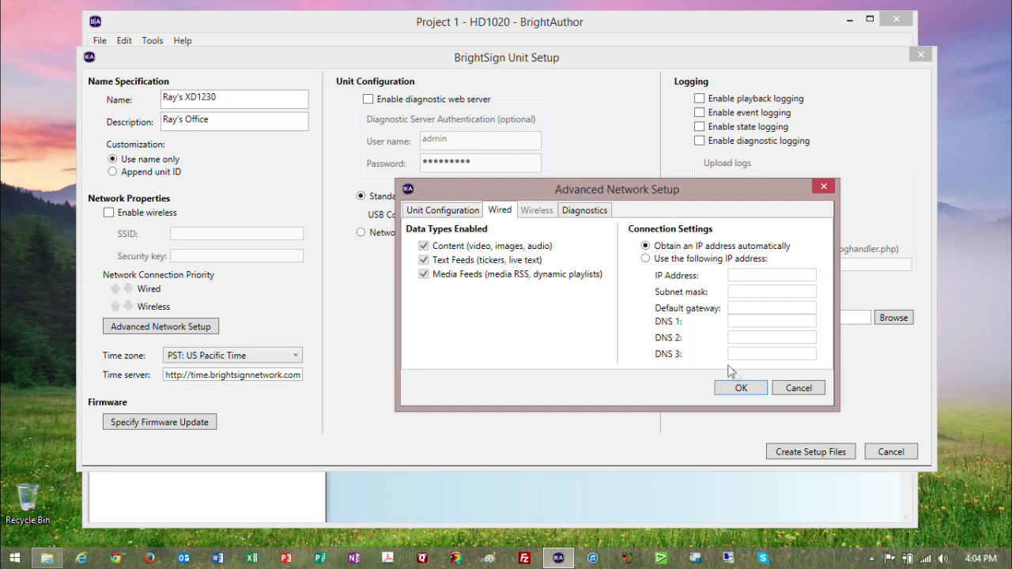
left_click(742, 388)
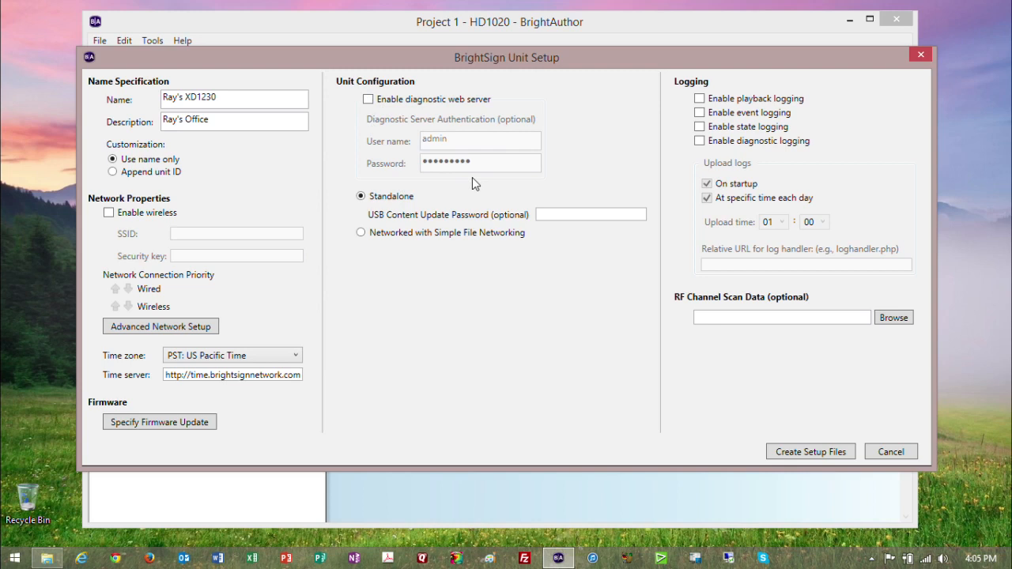
- Configure the unit as networked with Simple File Networking and review the URL of its web folder
left_click(361, 234)
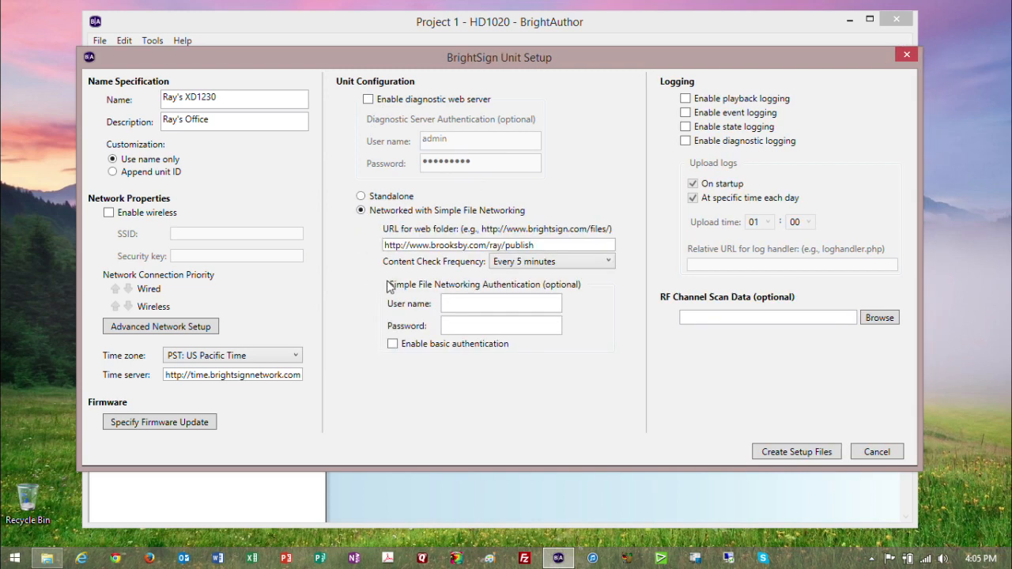
left_click_drag(539, 246, 362, 246)
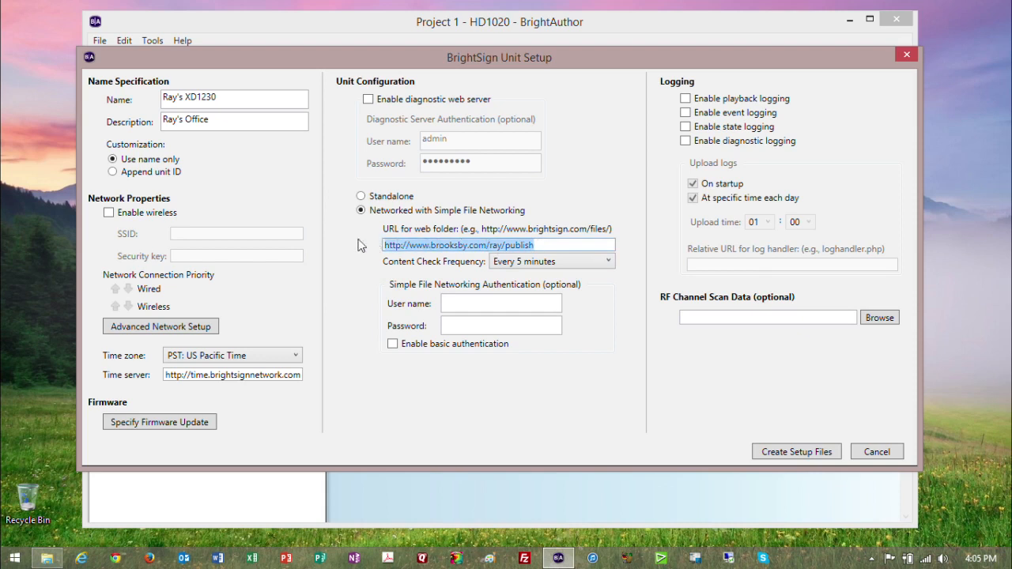
left_click(556, 246)
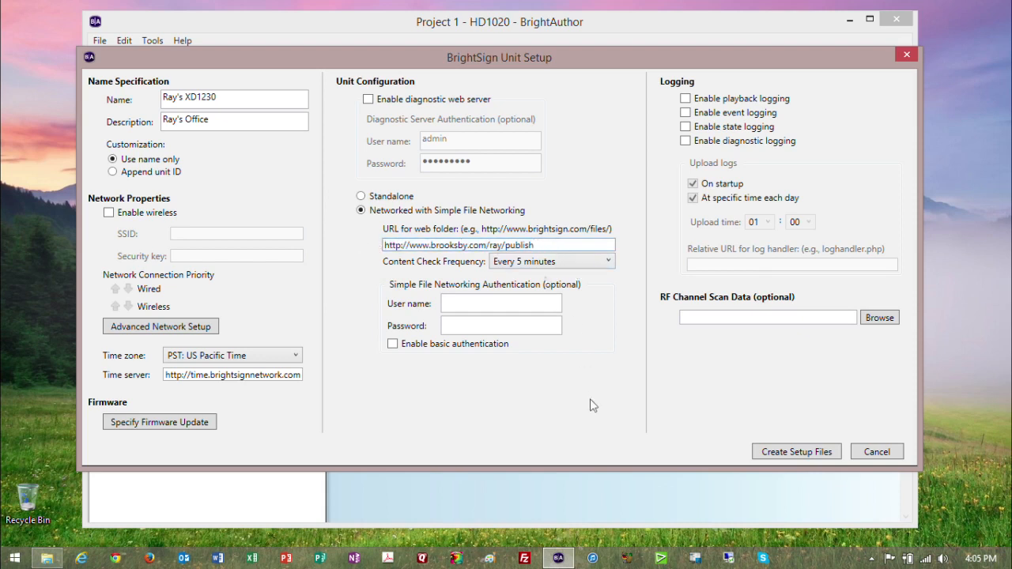
left_click_drag(537, 246, 376, 248)
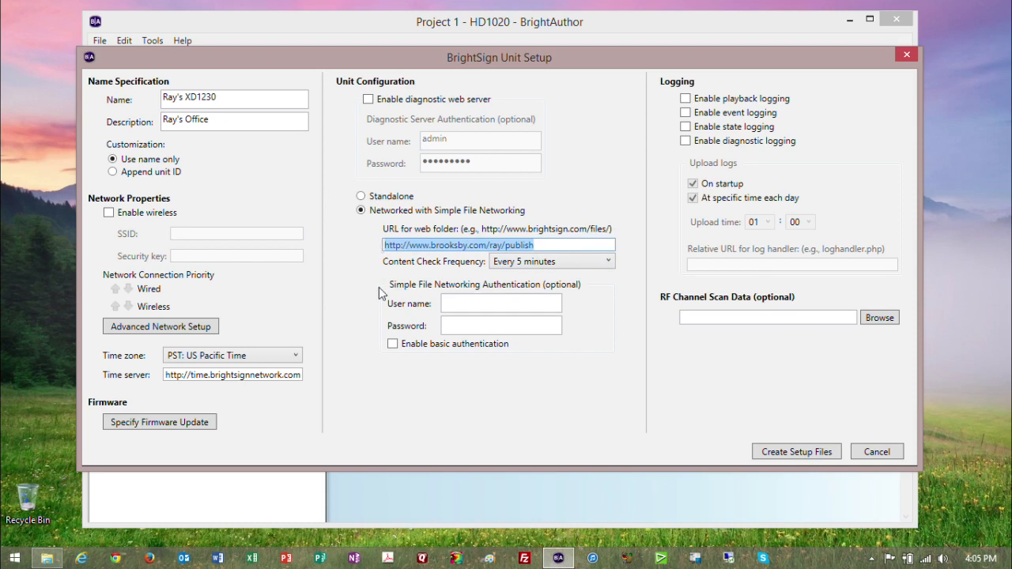
left_click(557, 247)
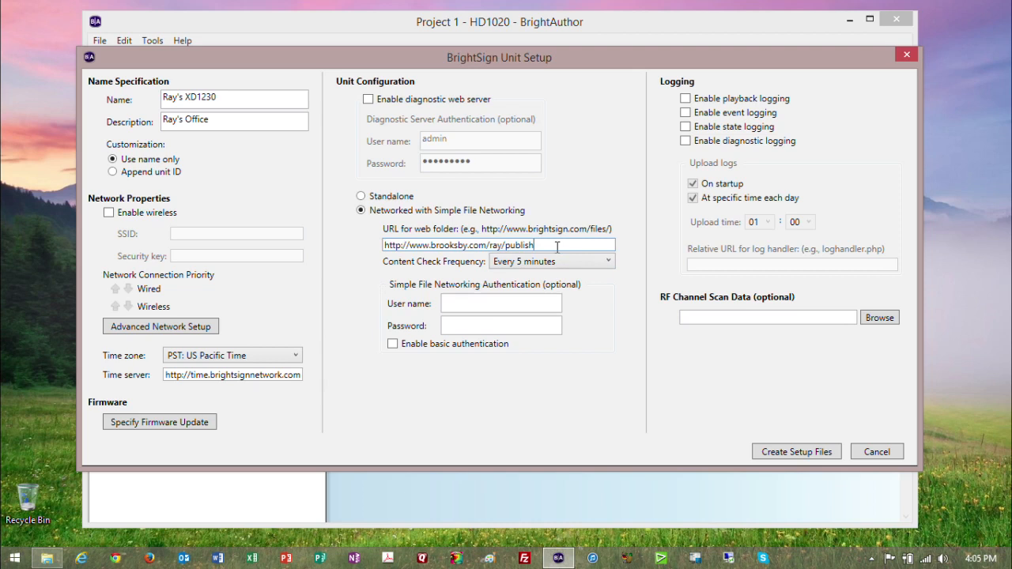
left_click_drag(541, 246, 377, 247)
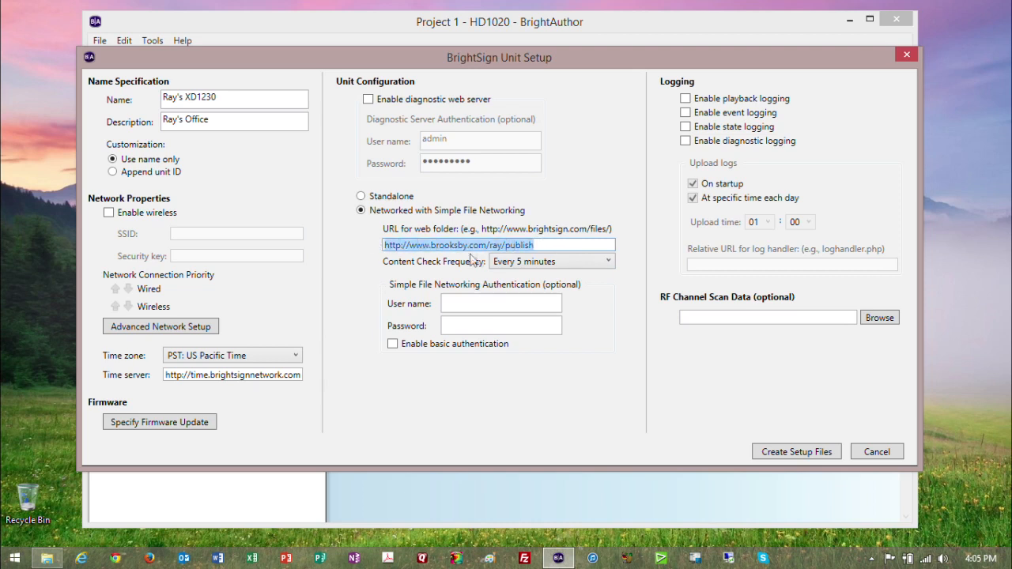
left_click(539, 246)
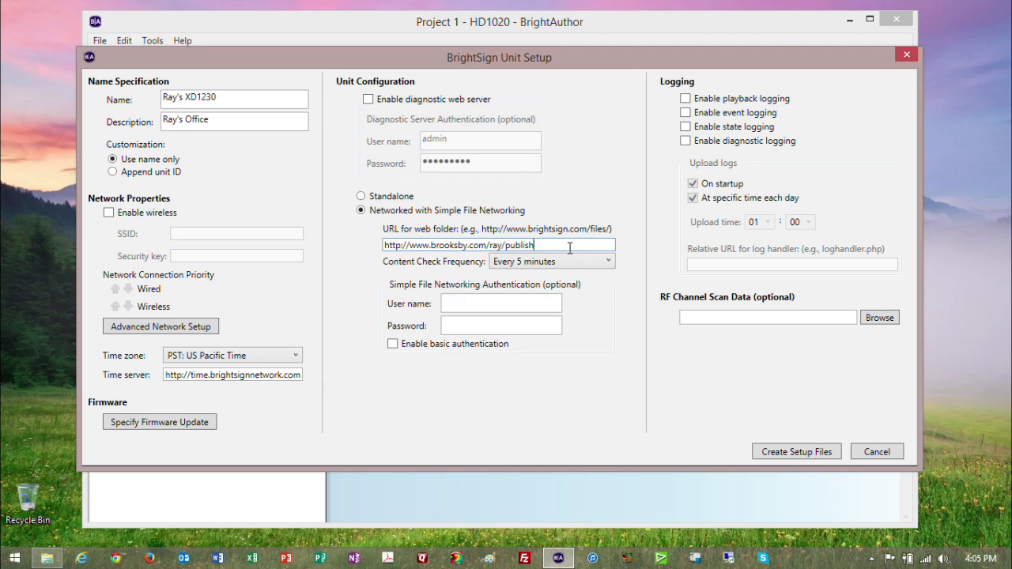
left_click_drag(543, 245, 376, 244)
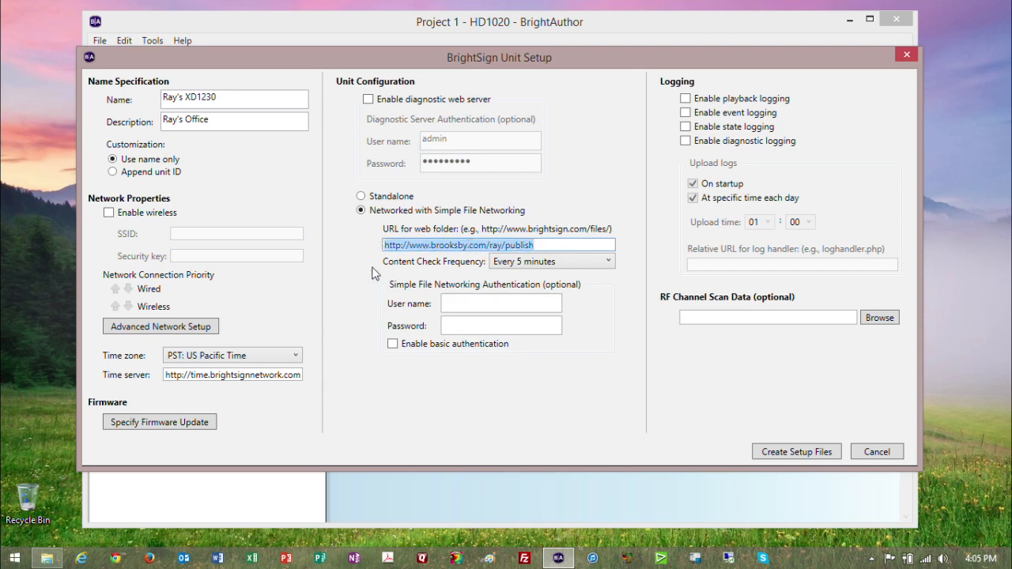
- Set the content check frequency to every 5 minutes and recheck the web folder URL
left_click(538, 264)
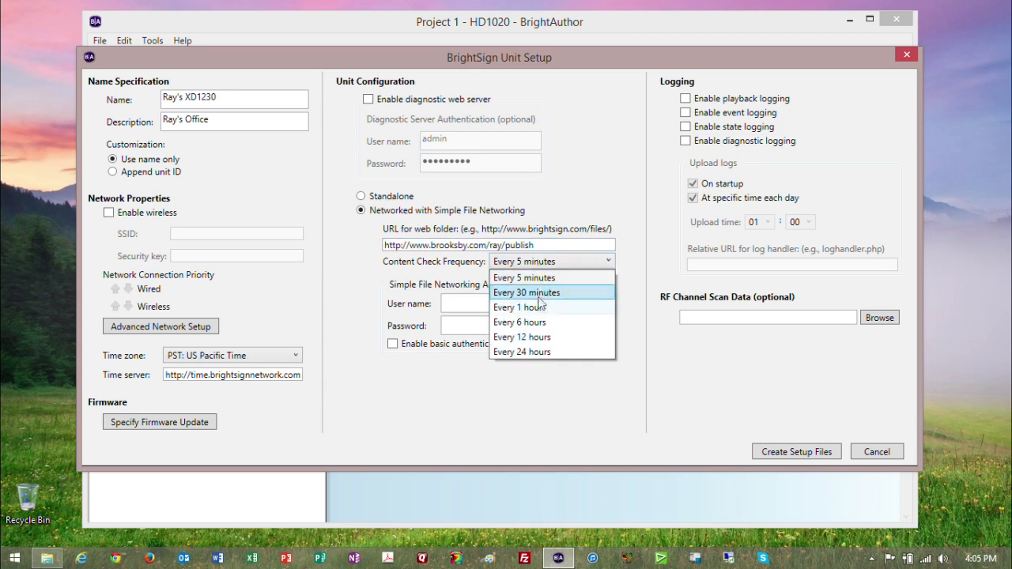
left_click(536, 278)
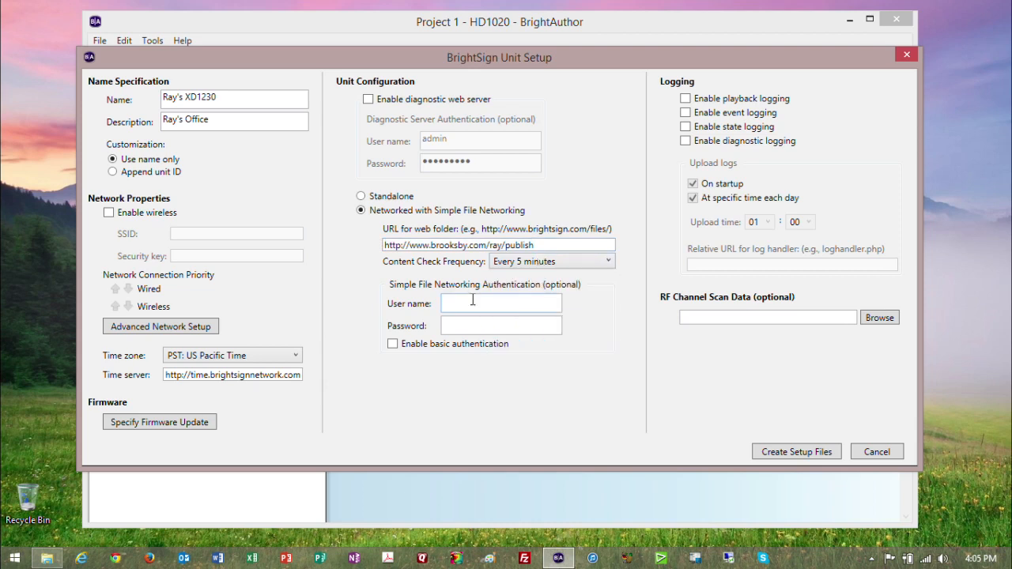
left_click_drag(535, 246, 382, 249)
left_click(541, 246)
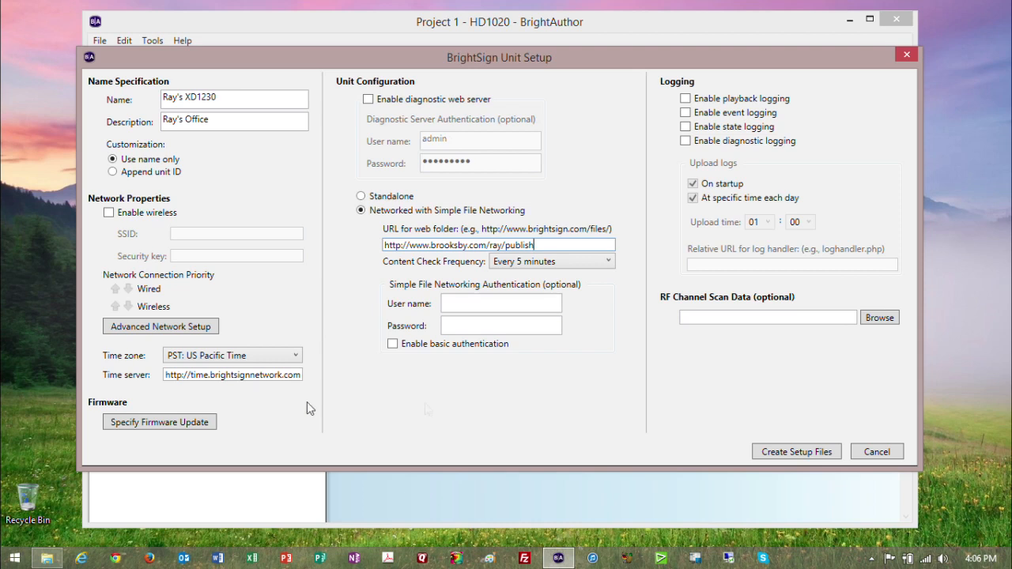
- Create the unit's setup files on the SD CARD (I:) drive and close the unit setup
left_click(790, 452)
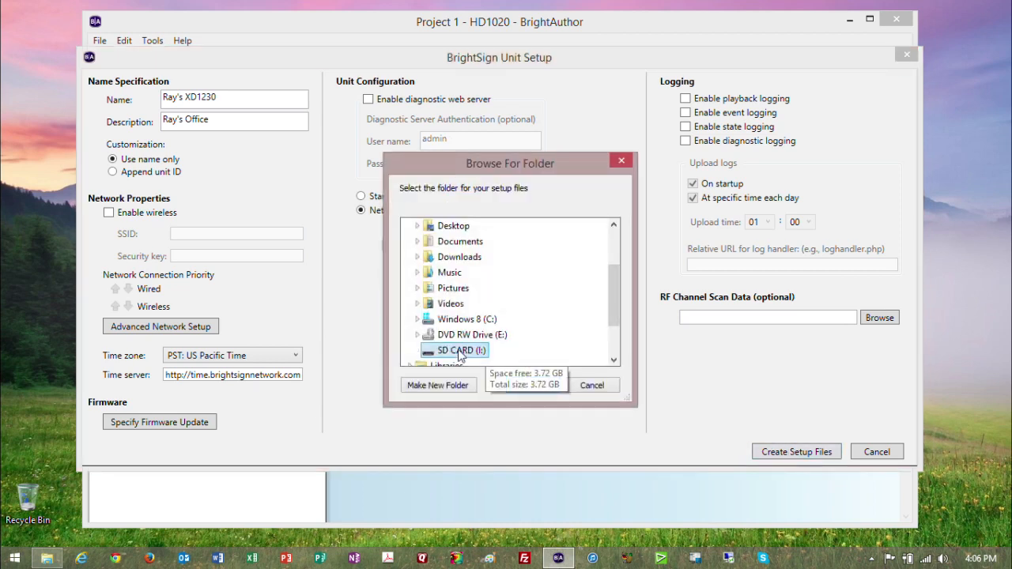
left_click(532, 385)
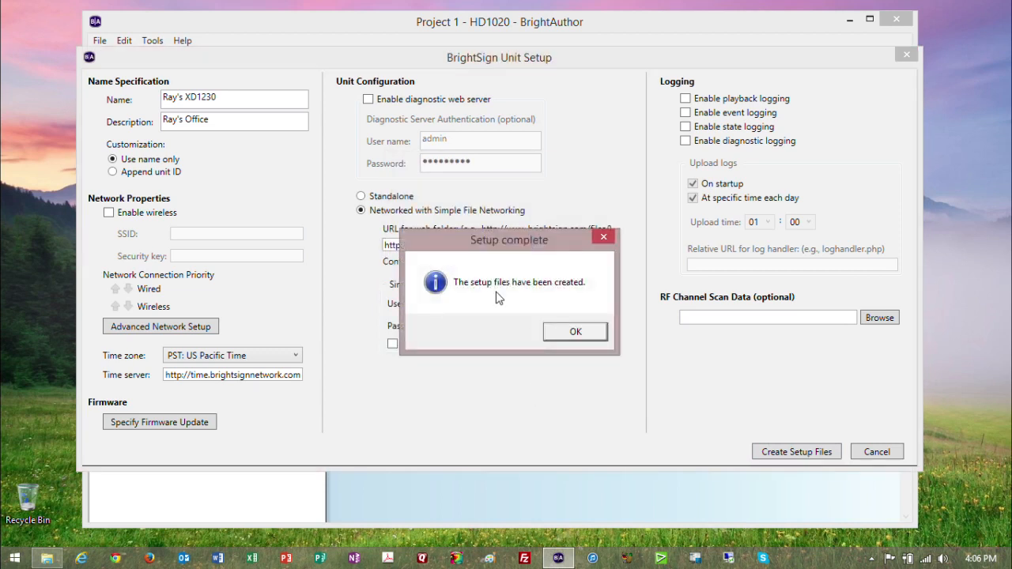
left_click(575, 335)
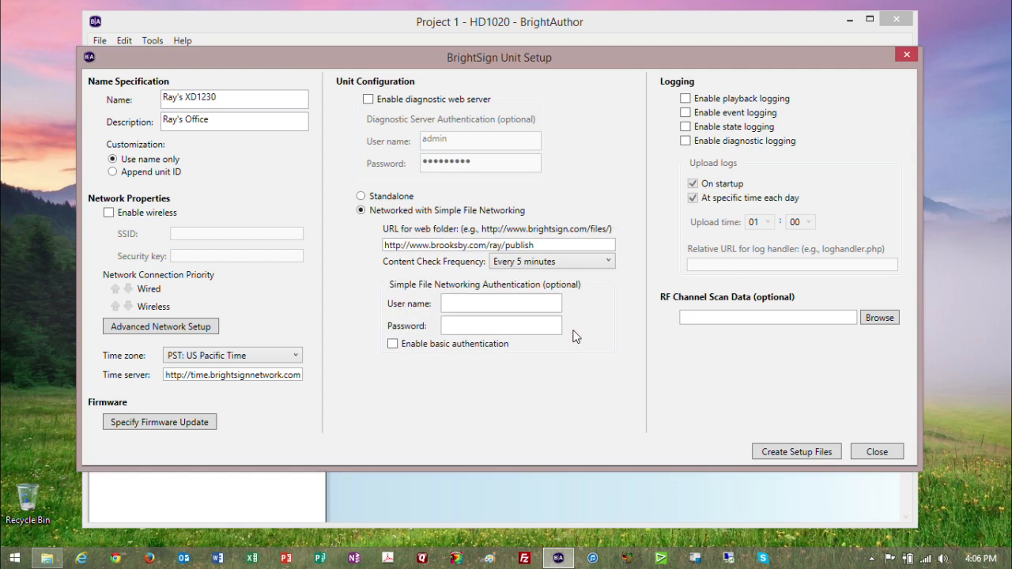
left_click(864, 454)
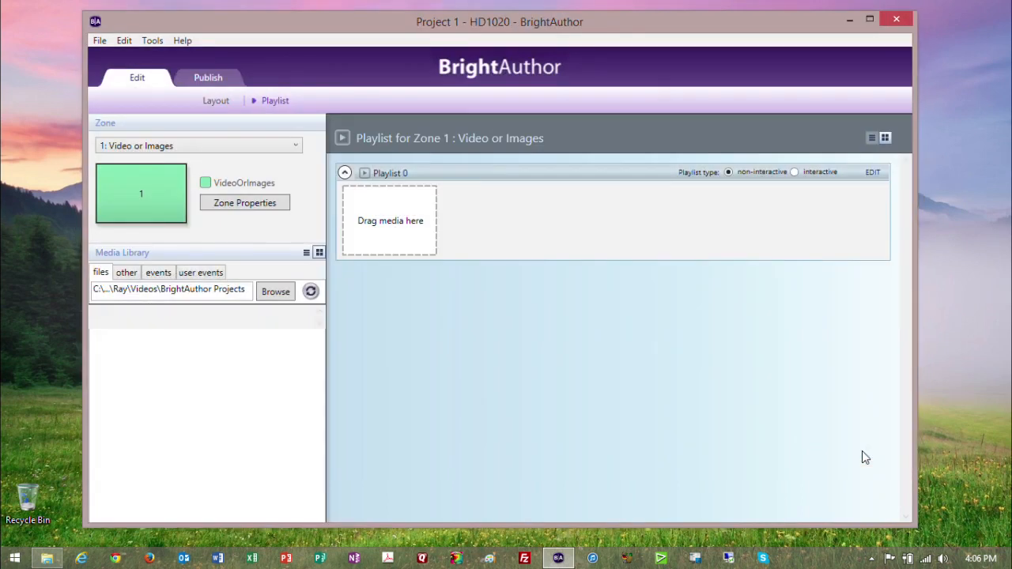
- Switch to File Explorer, examine the setup files on the SD CARD (I:) drive, return to This PC and close the window
left_click(850, 19)
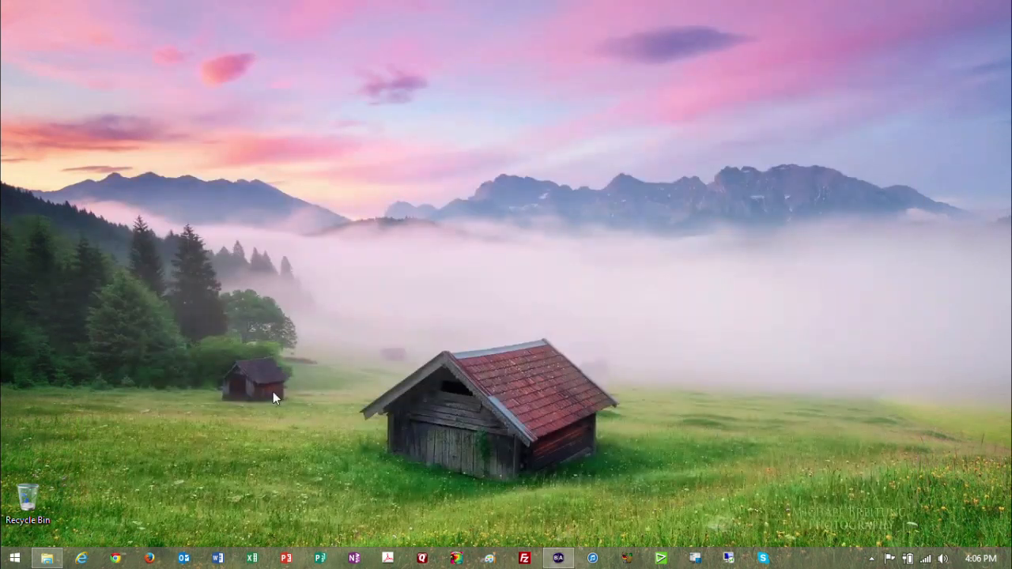
left_click(47, 558)
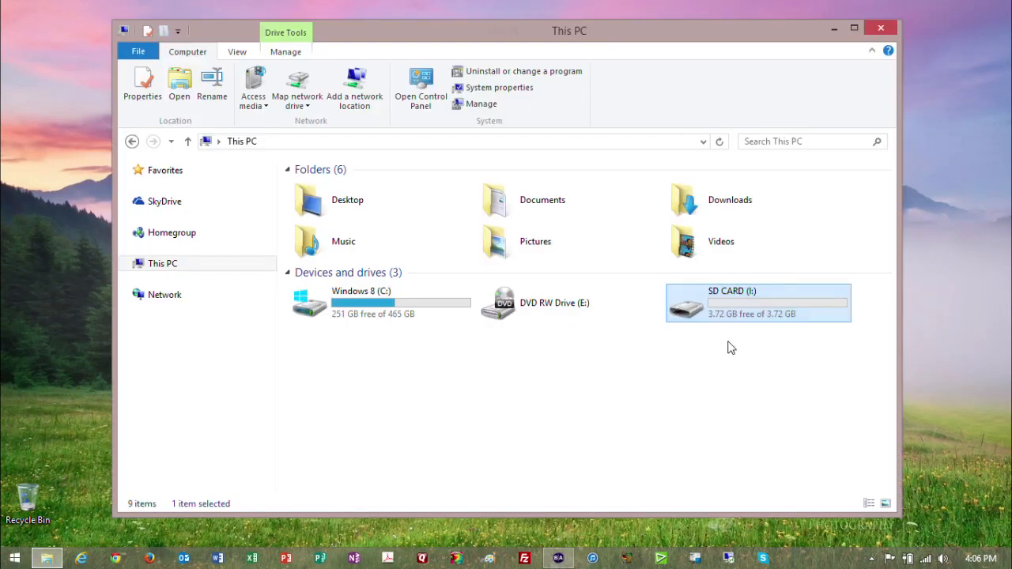
mouse_move(696, 341)
double_click(689, 310)
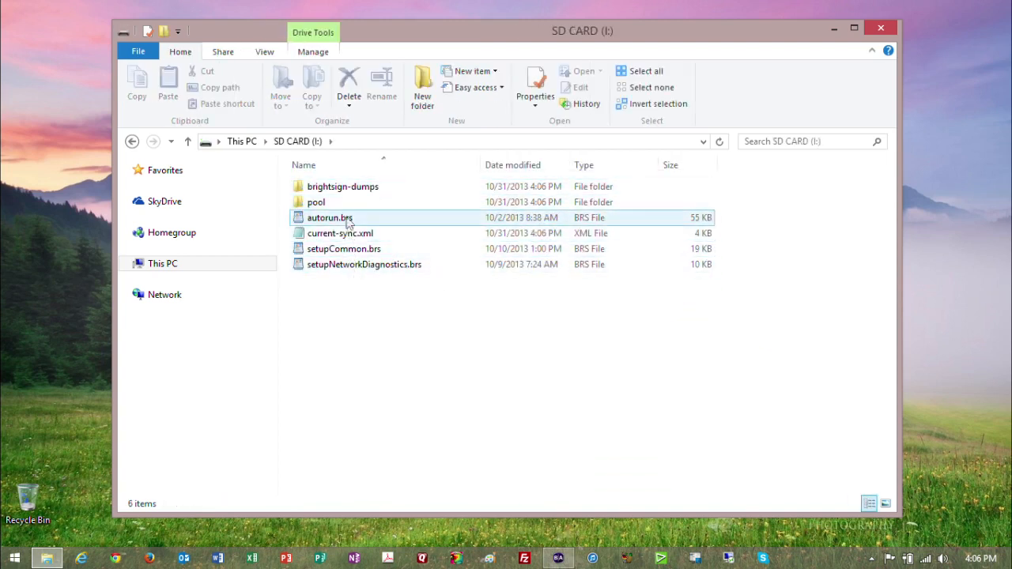
left_click(240, 141)
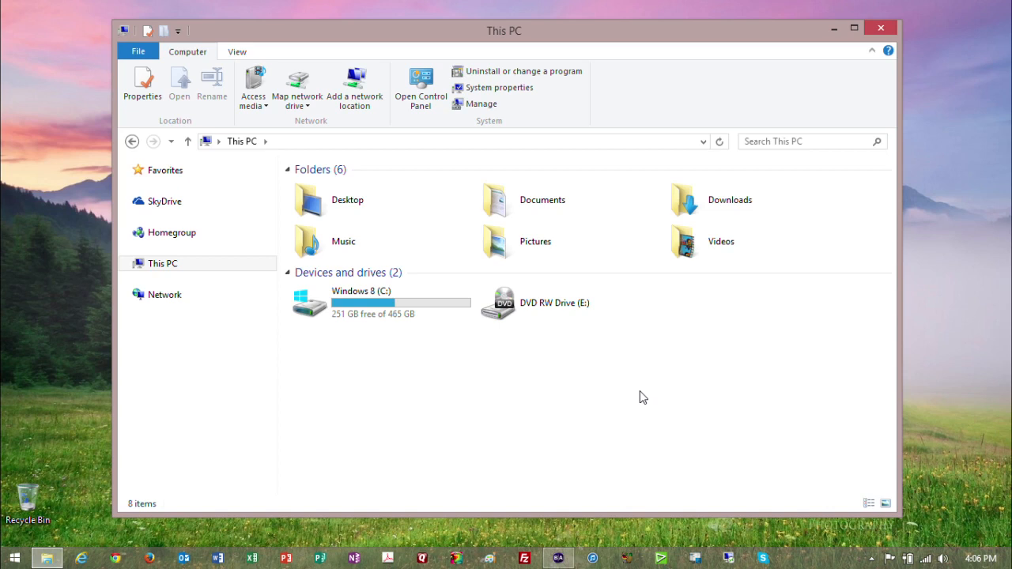
left_click(878, 30)
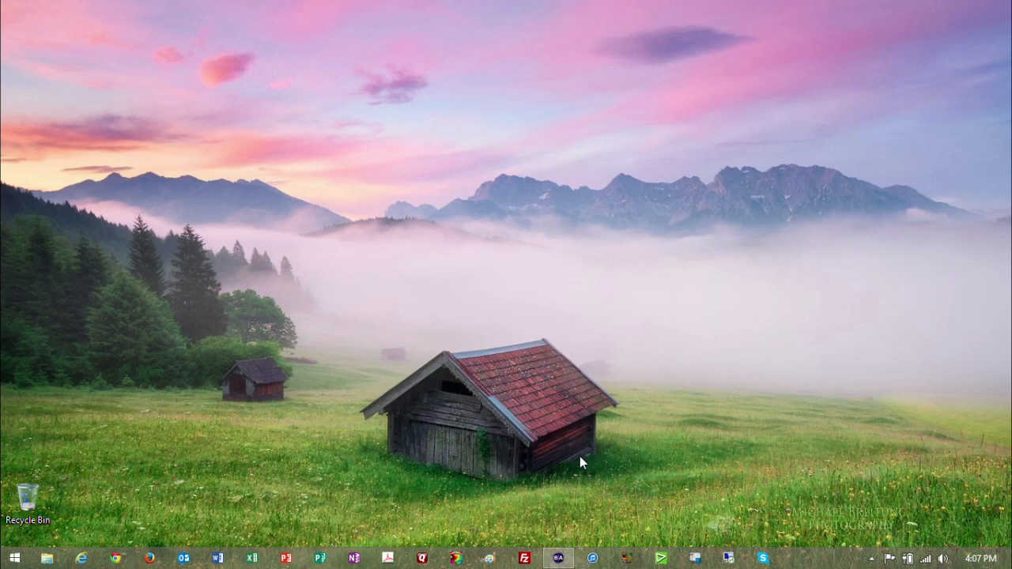
- Return to BrightAuthor and schedule the Local Setup 3.7 presentation for Simple File Network publishing, active all day, every day
left_click(559, 559)
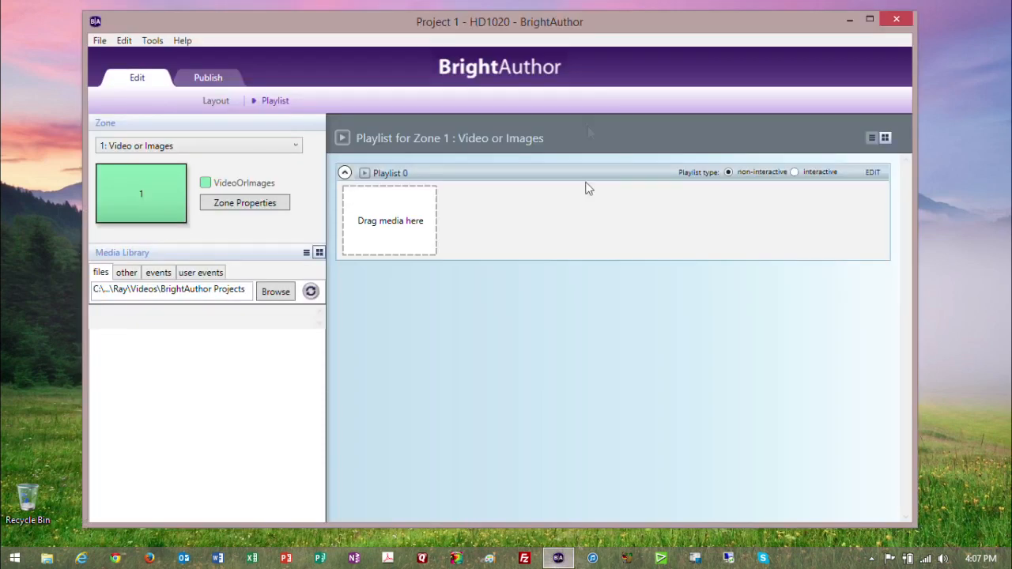
left_click_drag(589, 24, 622, 24)
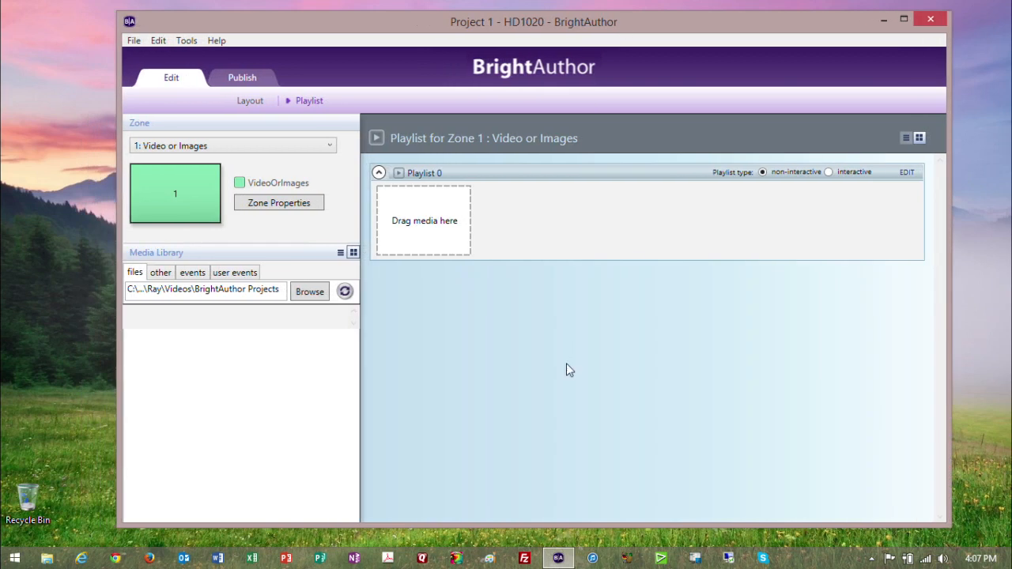
left_click(235, 77)
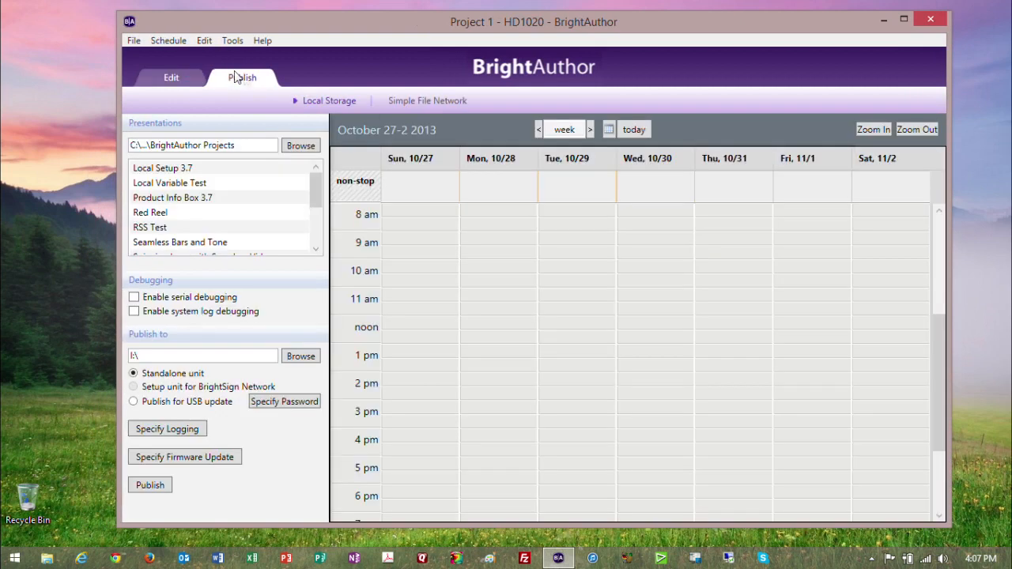
left_click(435, 103)
left_click(241, 168)
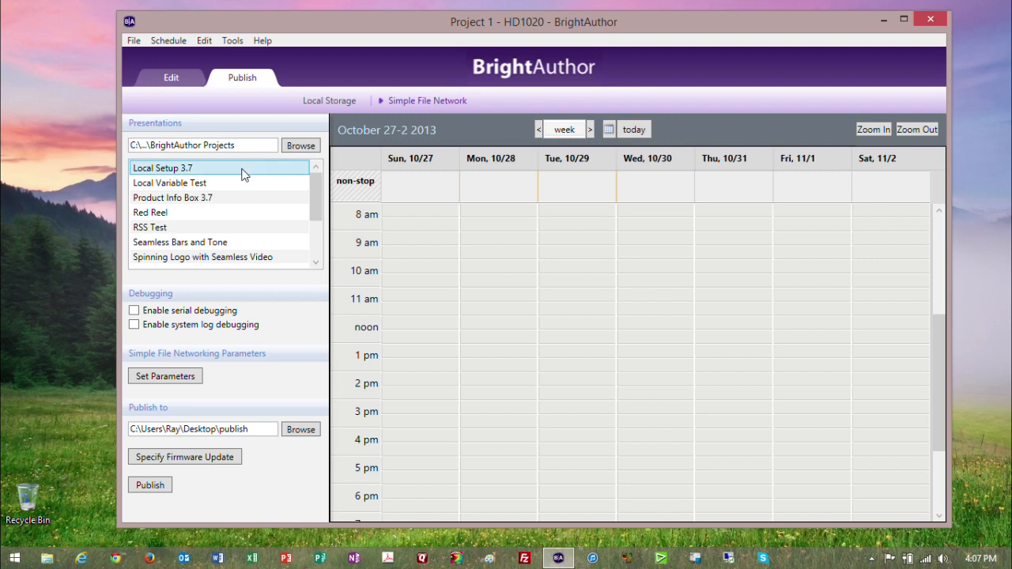
left_click_drag(421, 283, 421, 285)
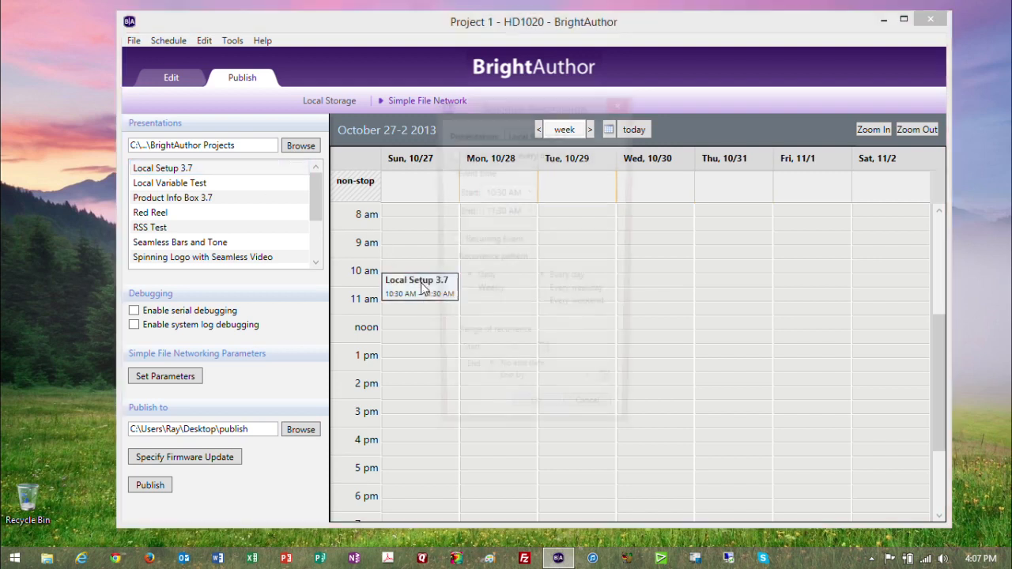
left_click(478, 155)
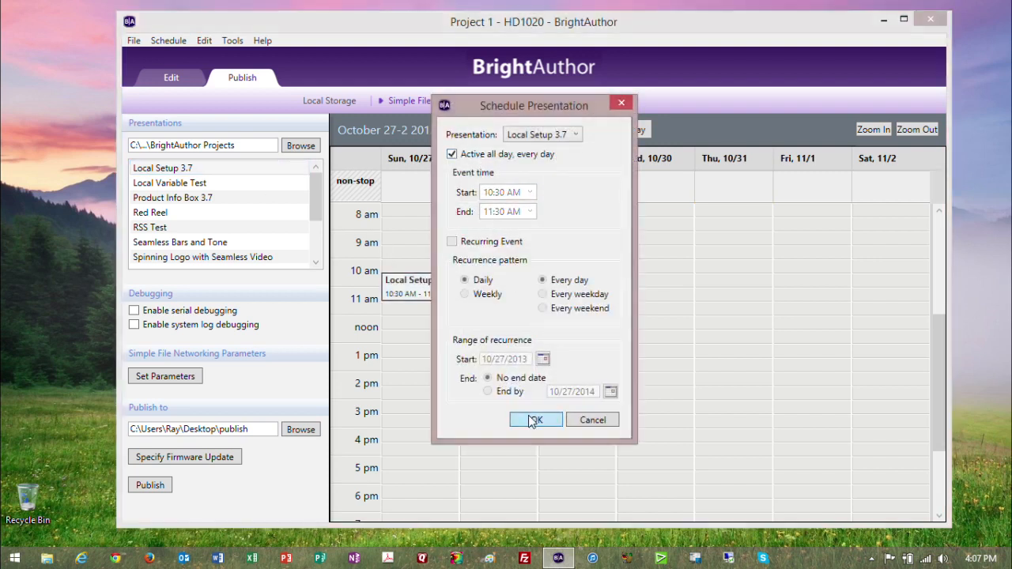
left_click(530, 417)
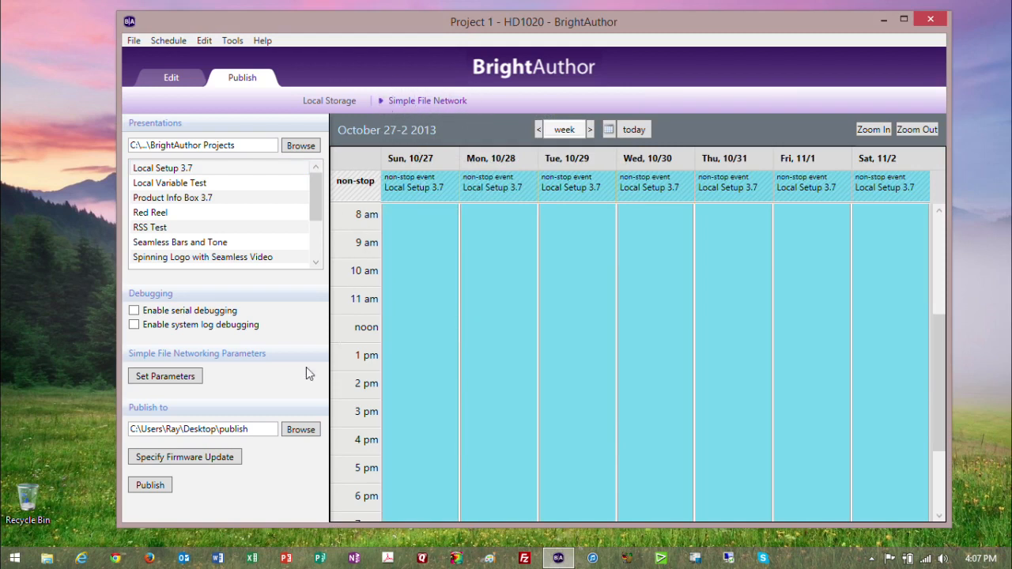
- Check the publish destination path and create a matching folder named publish in the desktop's upper corner
left_click_drag(257, 429, 121, 429)
left_click(253, 429)
left_click_drag(253, 429, 132, 431)
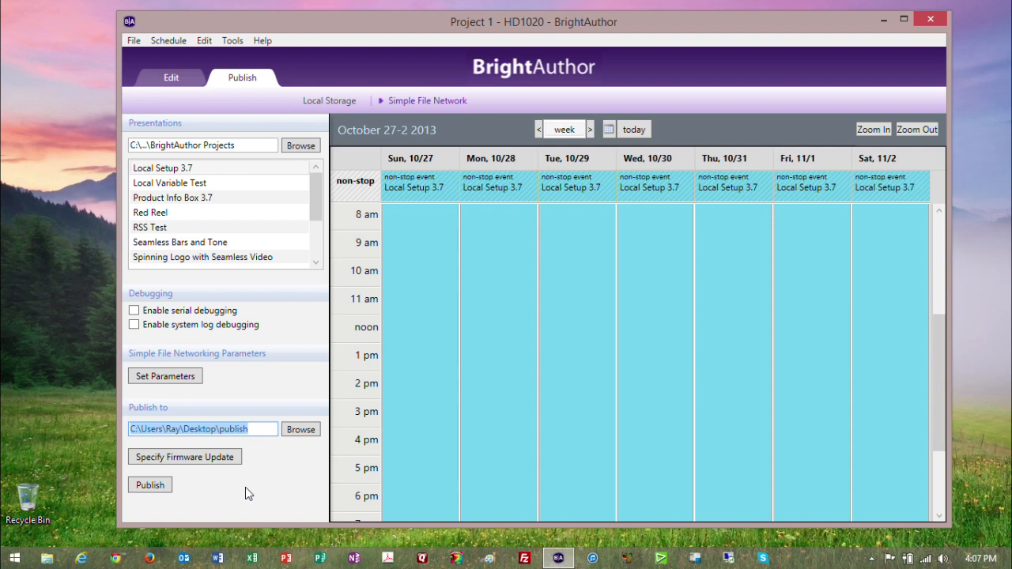
right_click(58, 67)
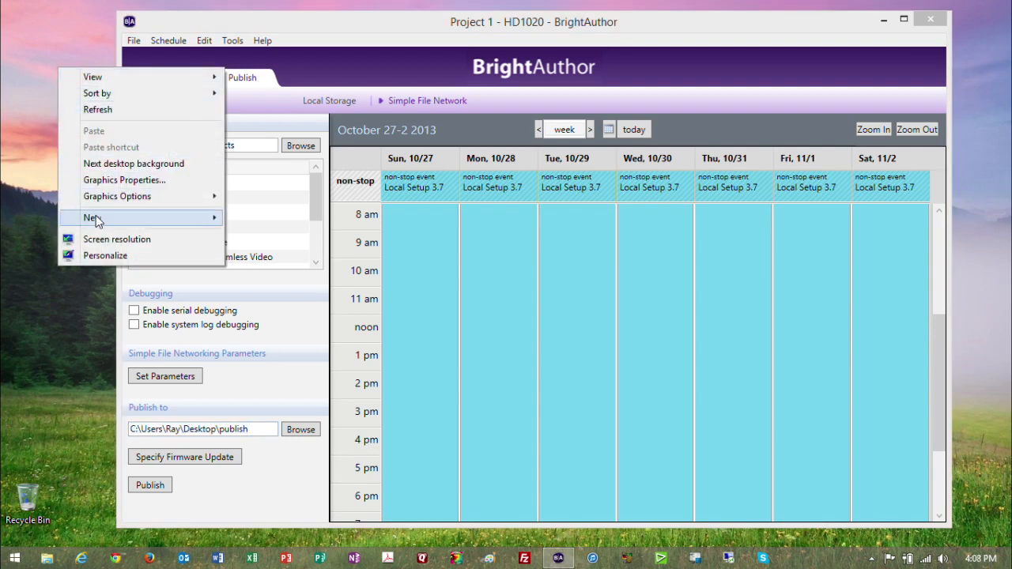
mouse_move(95, 218)
left_click(289, 221)
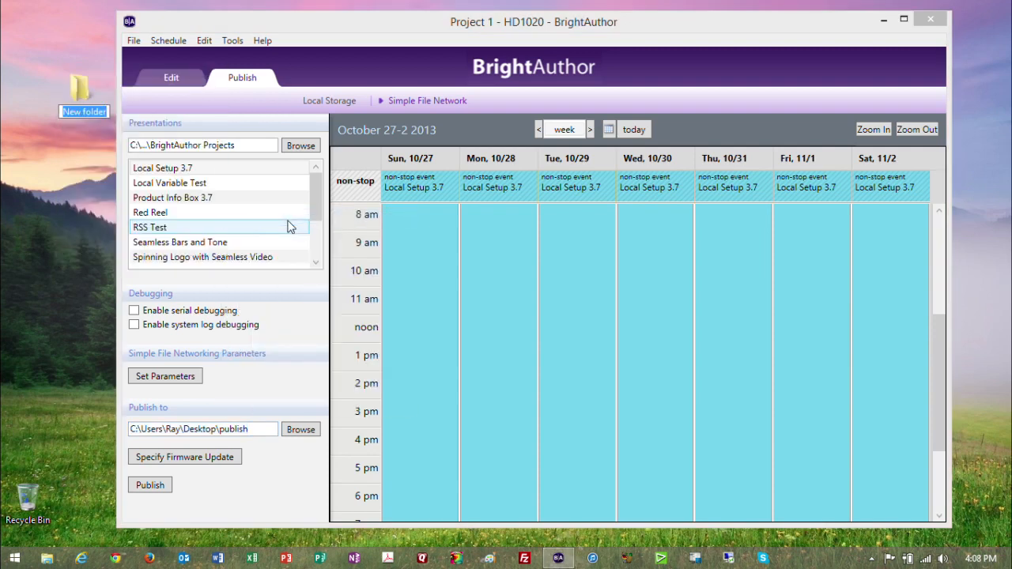
type("publish")
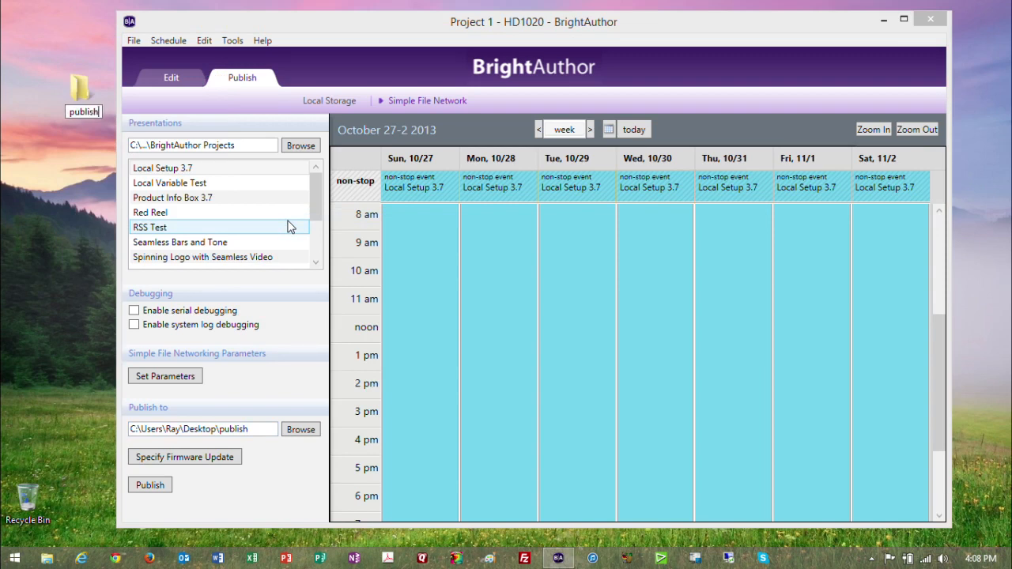
key("Return")
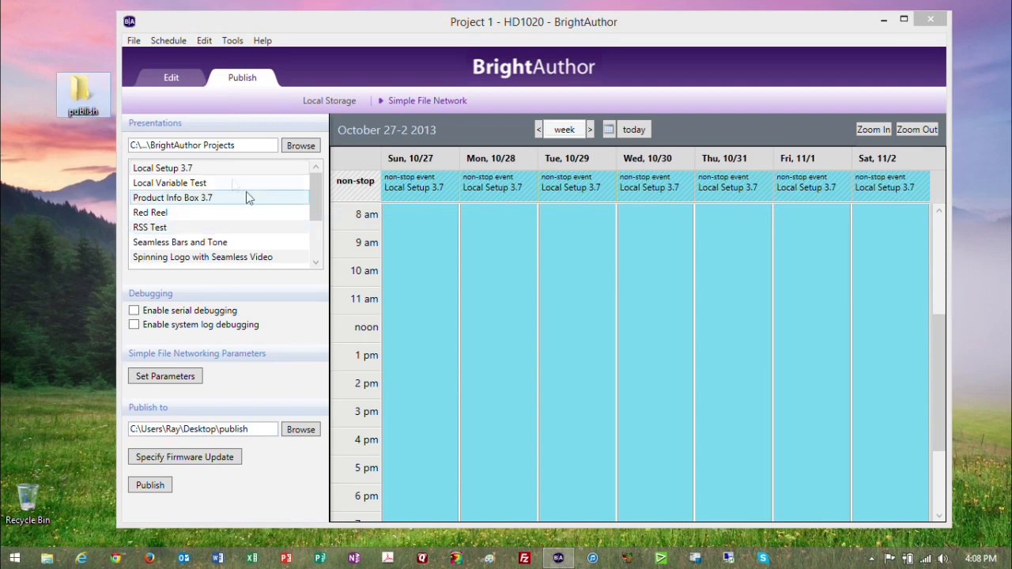
left_click_drag(80, 89, 31, 28)
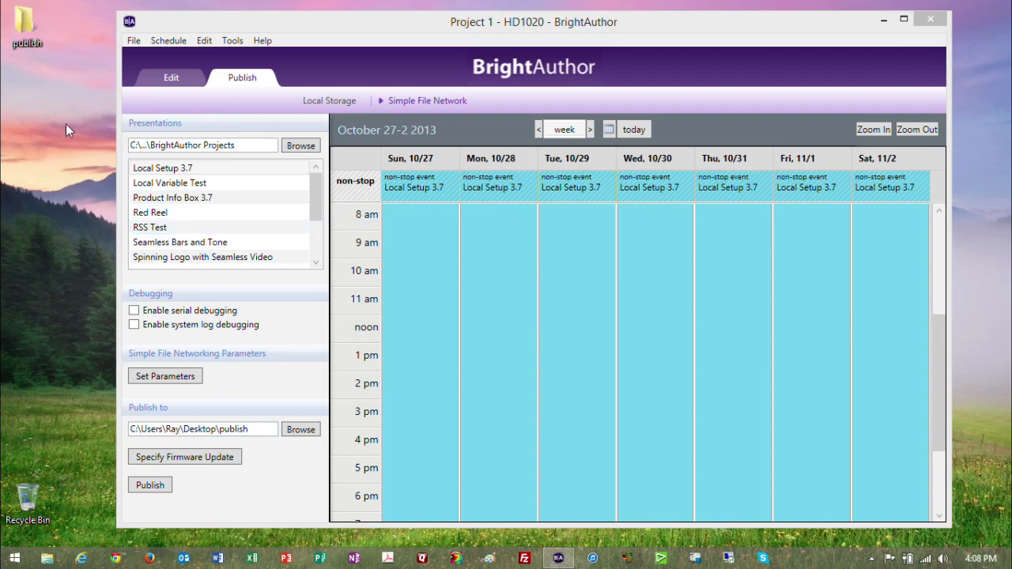
- Choose the desktop publish folder as the destination, publish the scheduled presentation to it and dismiss the progress dialog
left_click(306, 432)
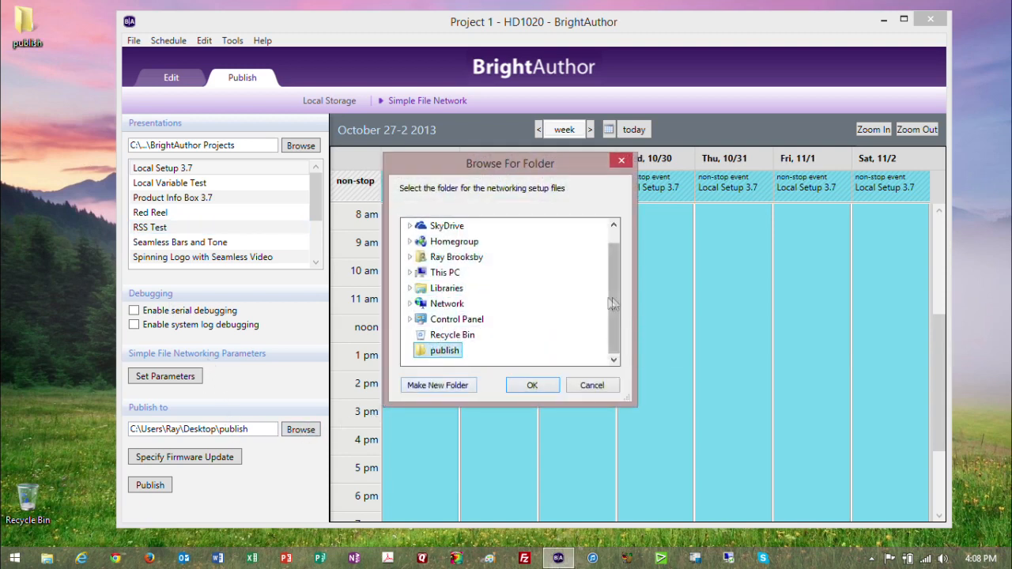
scroll(618, 305, "up", 1)
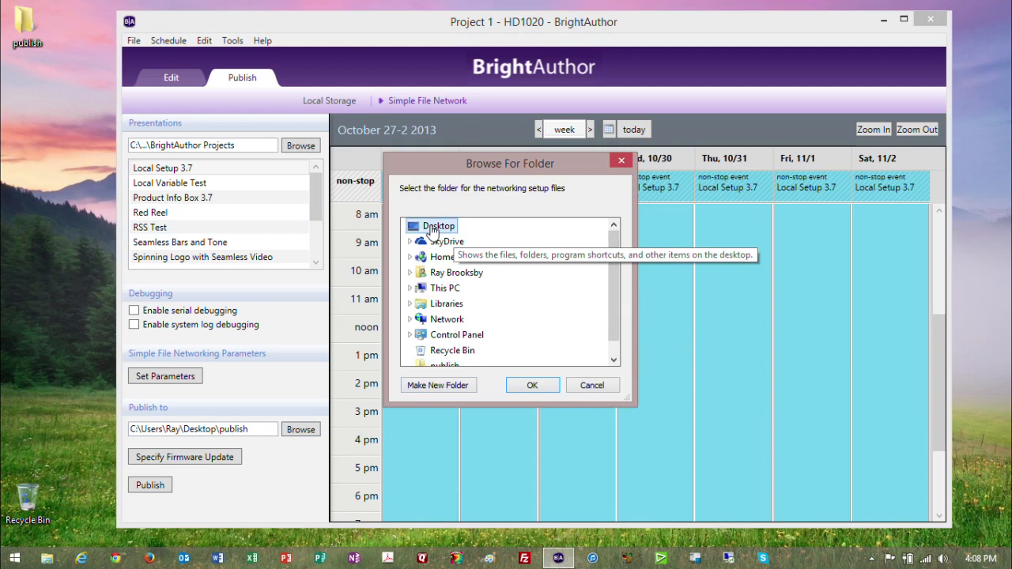
scroll(603, 316, "down", 1)
left_click(445, 350)
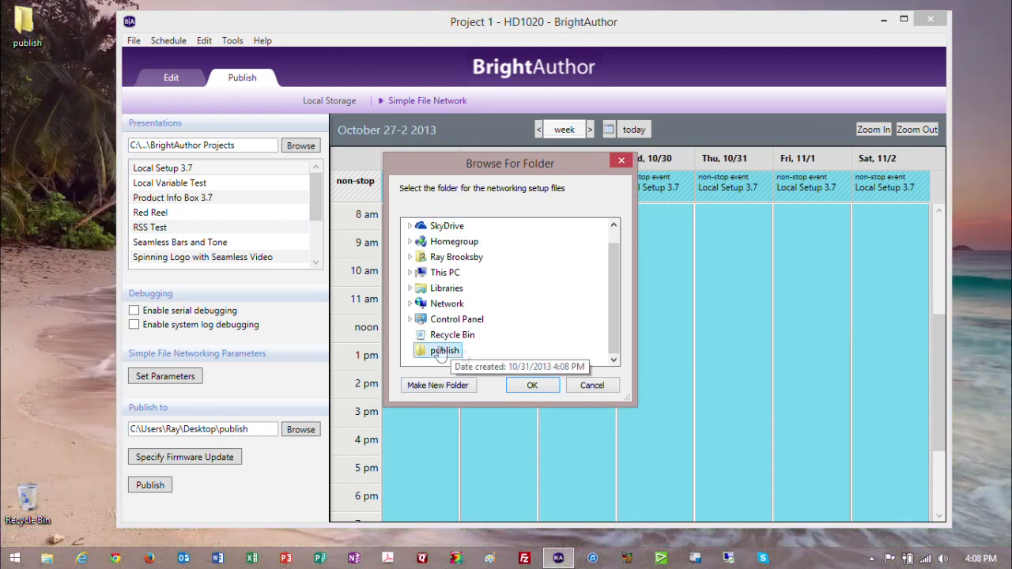
left_click(533, 385)
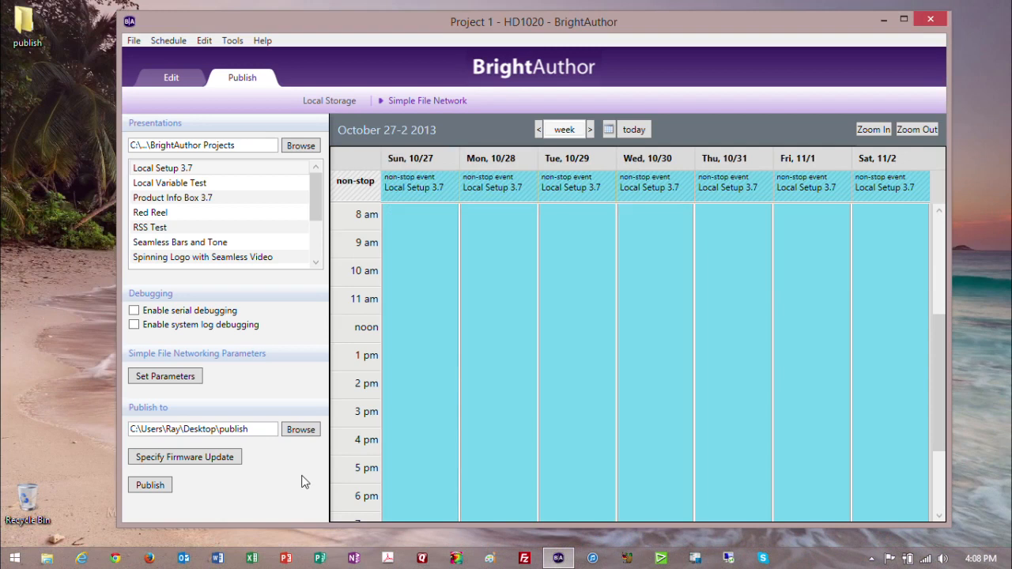
left_click(155, 487)
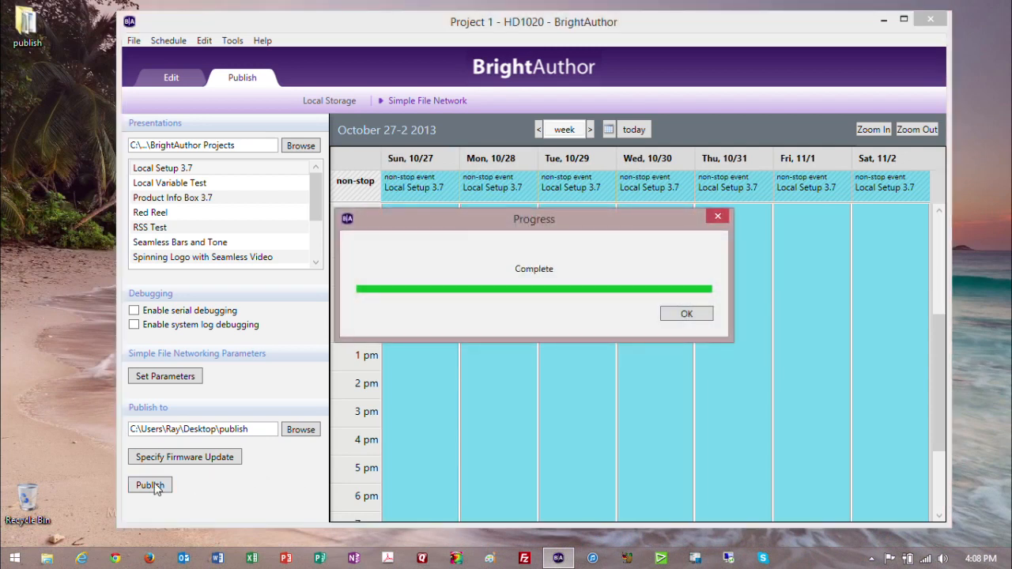
left_click(687, 314)
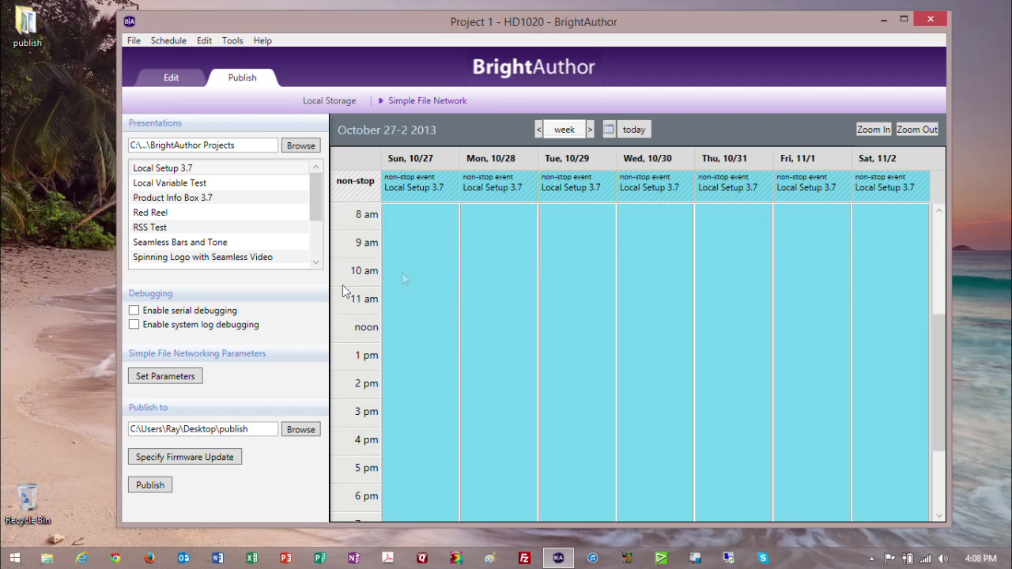
- Close BrightAuthor, examine the published files in the desktop publish folder and close the folder window
left_click(929, 21)
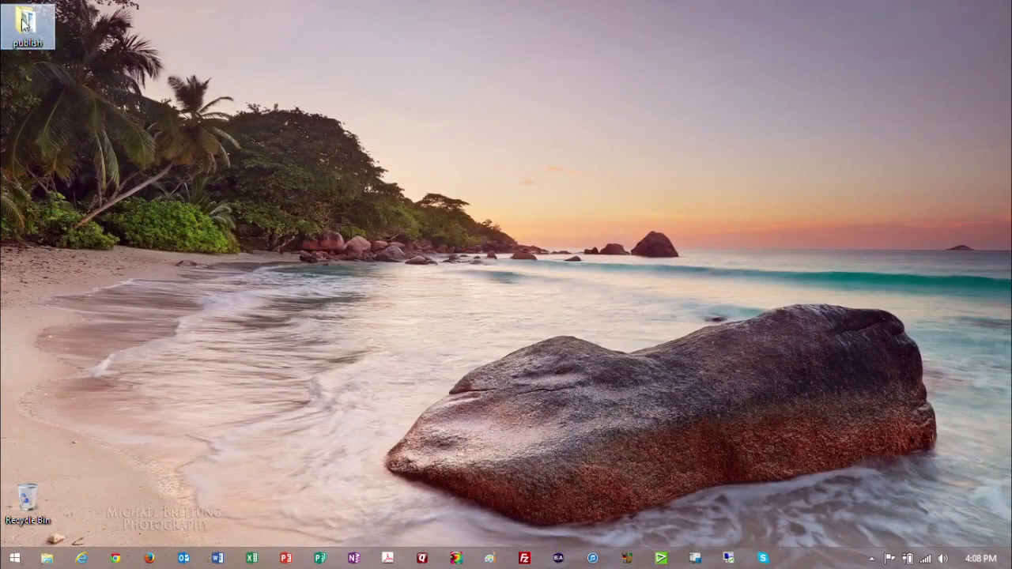
double_click(24, 23)
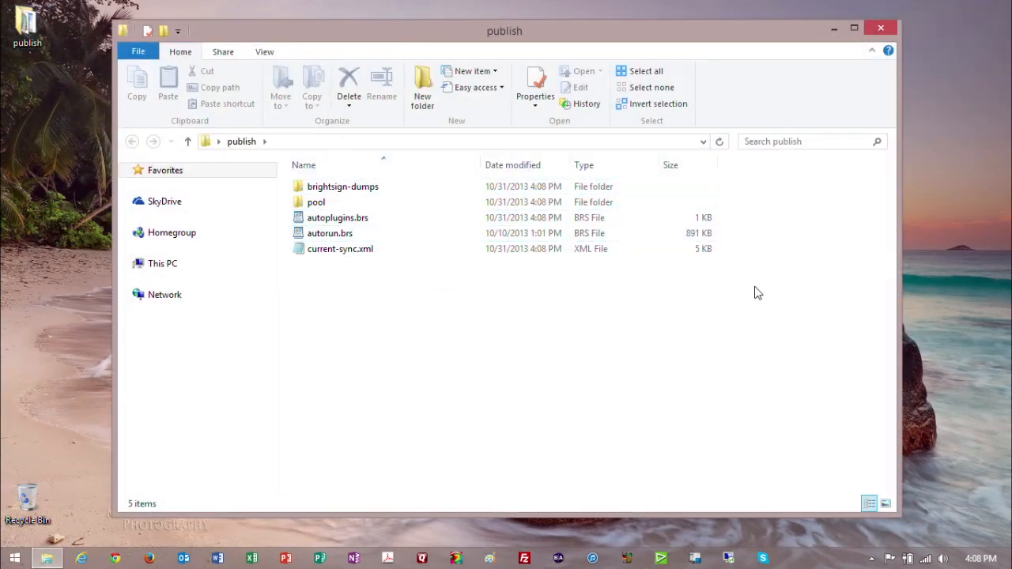
left_click(874, 28)
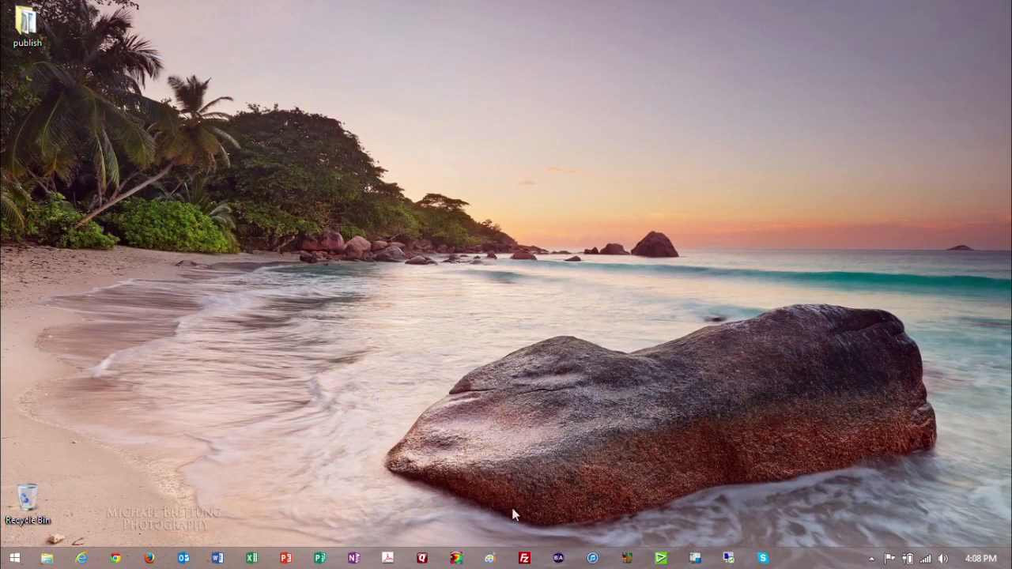
- Launch FileZilla and browse the local site to the publish folder on the desktop
left_click(524, 560)
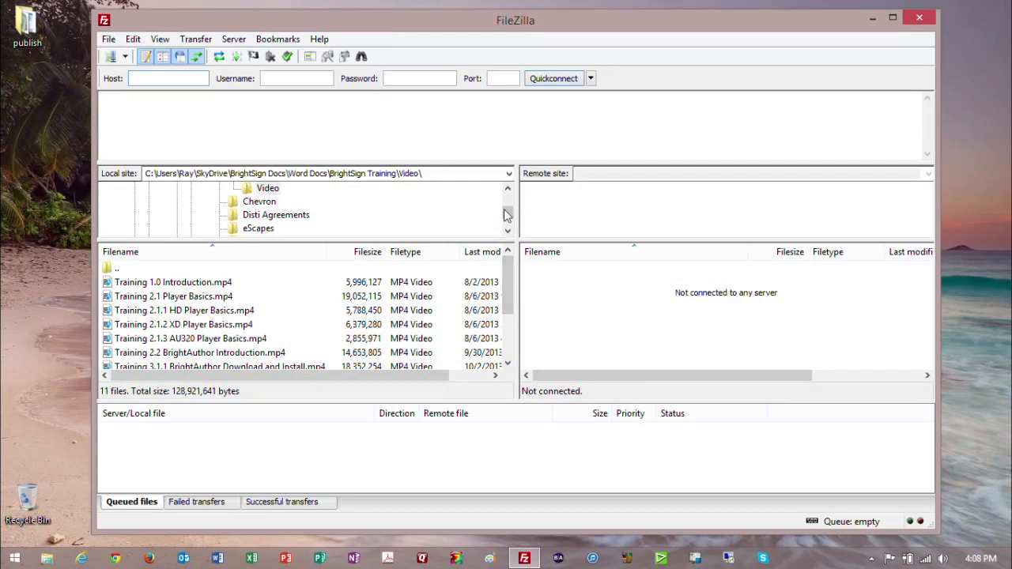
scroll(205, 200, "up", 5)
left_click(149, 189)
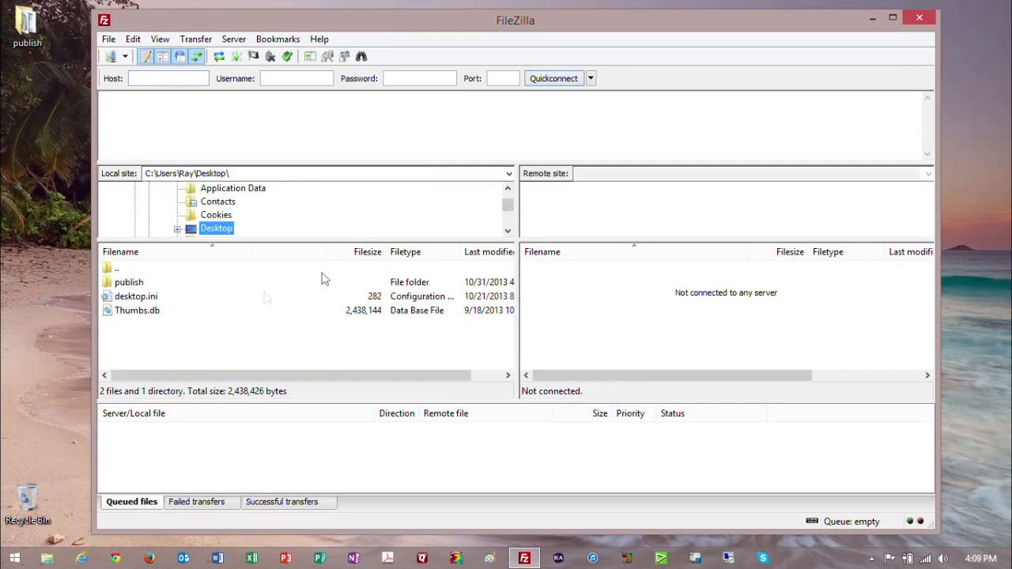
left_click(130, 286)
double_click(130, 287)
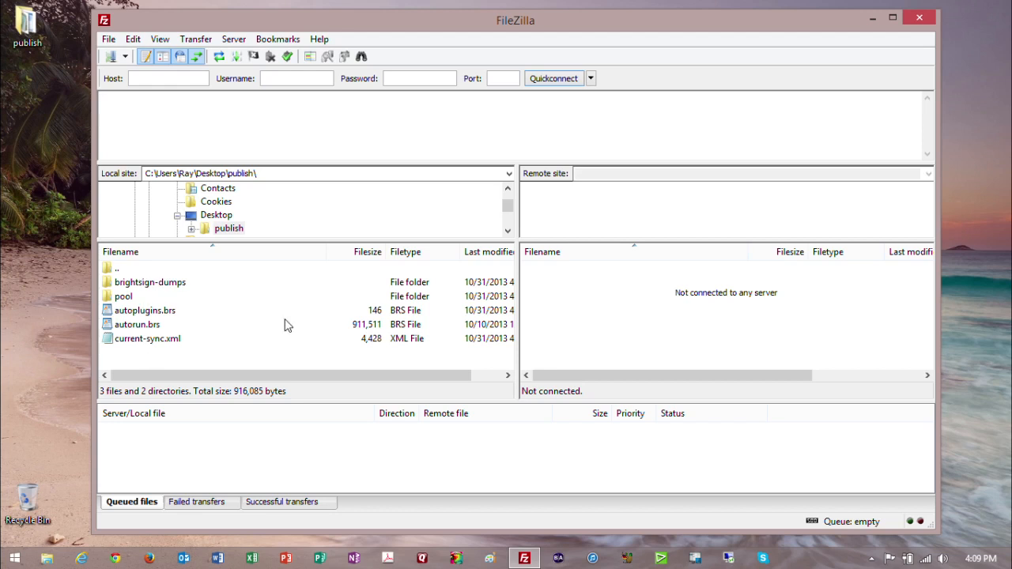
- Connect to the saved FTP site and open its remote publish folder
left_click(125, 56)
left_click(139, 126)
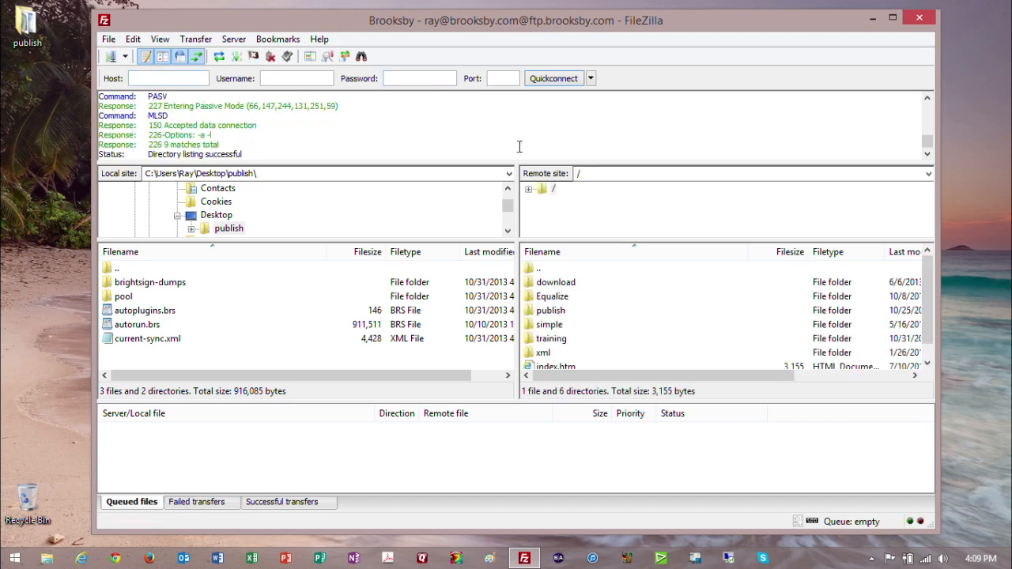
double_click(536, 311)
- Replace everything in the remote publish folder with all files and folders from the local publish folder, and close FileZilla
left_click_drag(557, 349, 551, 287)
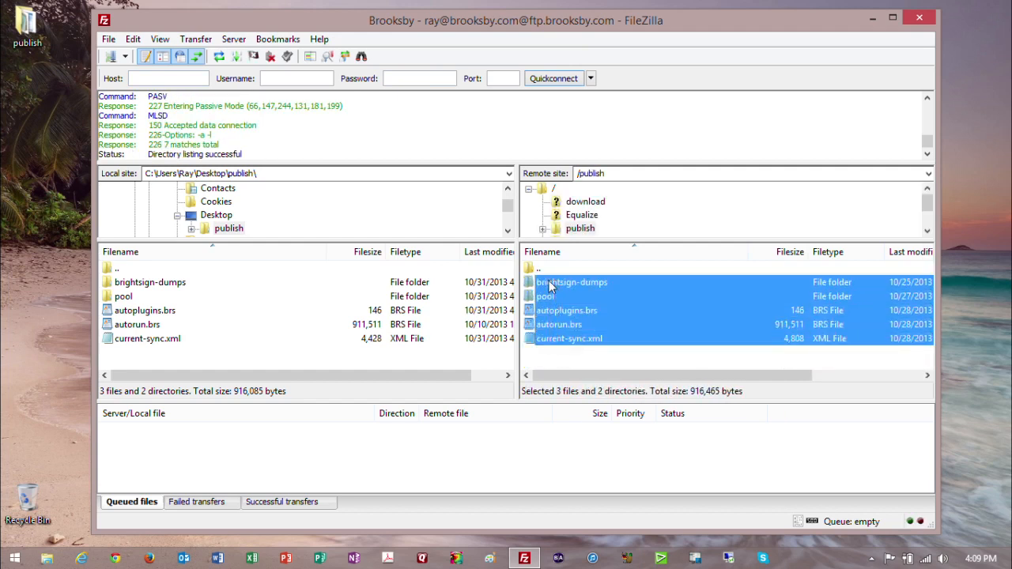
key("Delete")
key("Return")
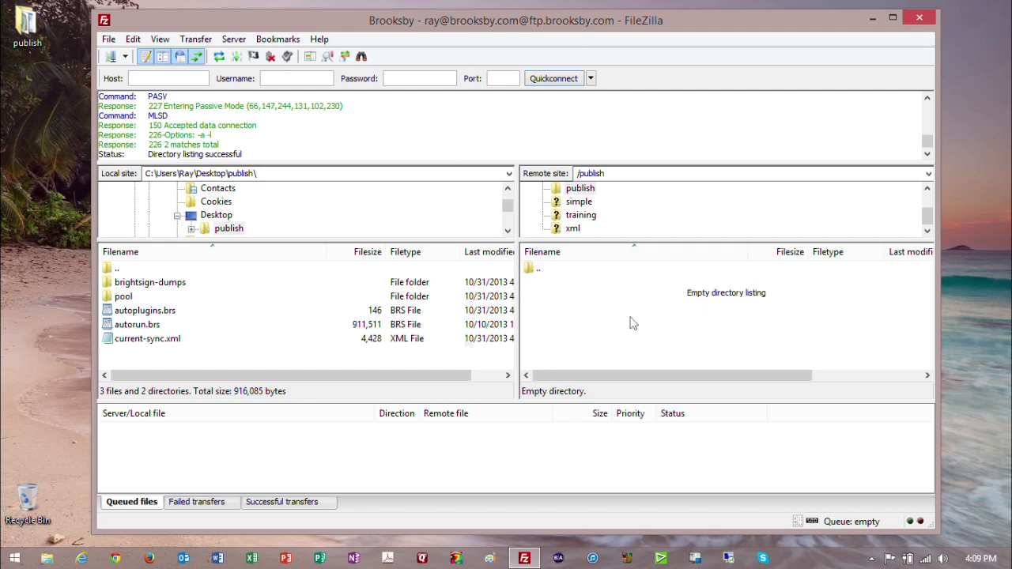
left_click_drag(158, 356, 590, 333)
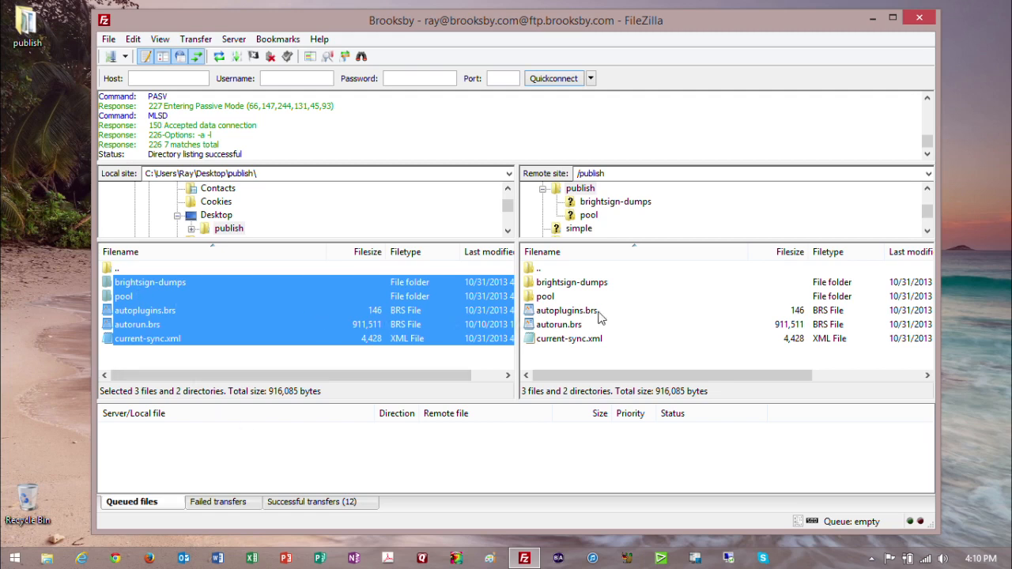
left_click(920, 18)
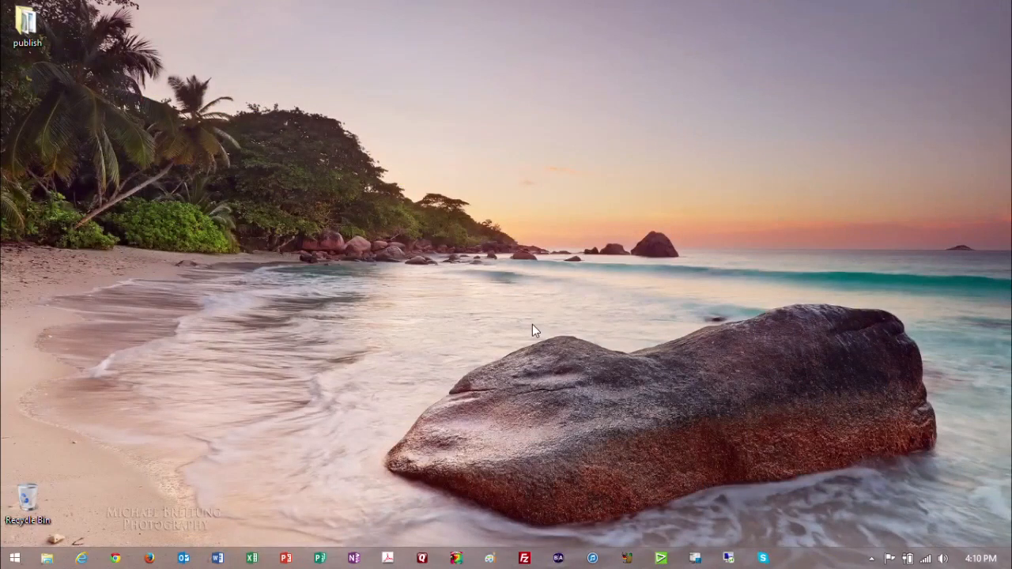